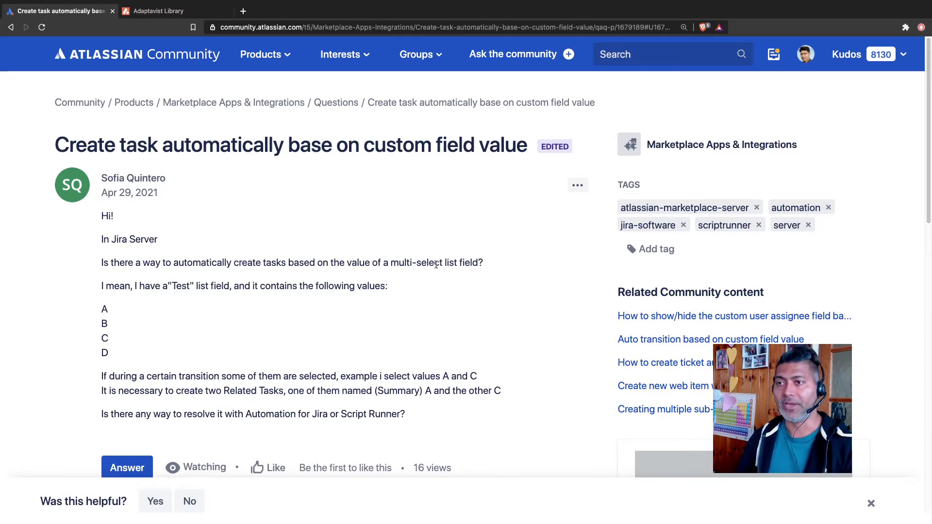
Step: Review the community question, selecting its A–D values and the word 'transition'
{"action": "scroll", "coordinate": [435, 264], "scroll_direction": "down", "scroll_amount": 2}
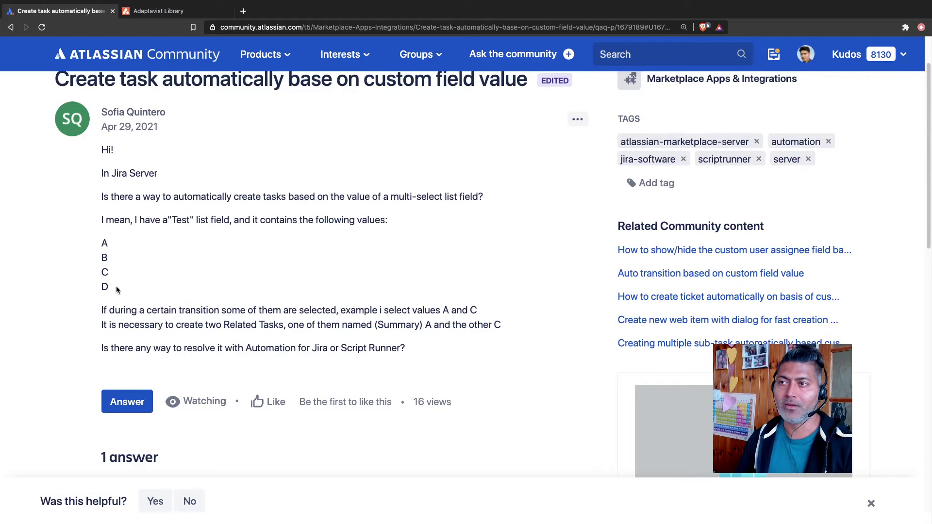
{"action": "left_click_drag", "start_coordinate": [110, 290], "coordinate": [99, 246]}
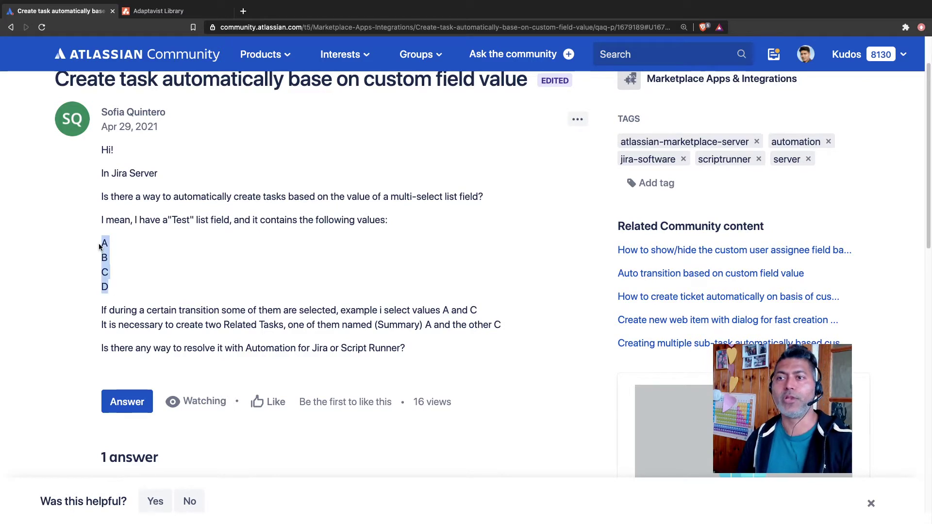
{"action": "left_click", "coordinate": [119, 249]}
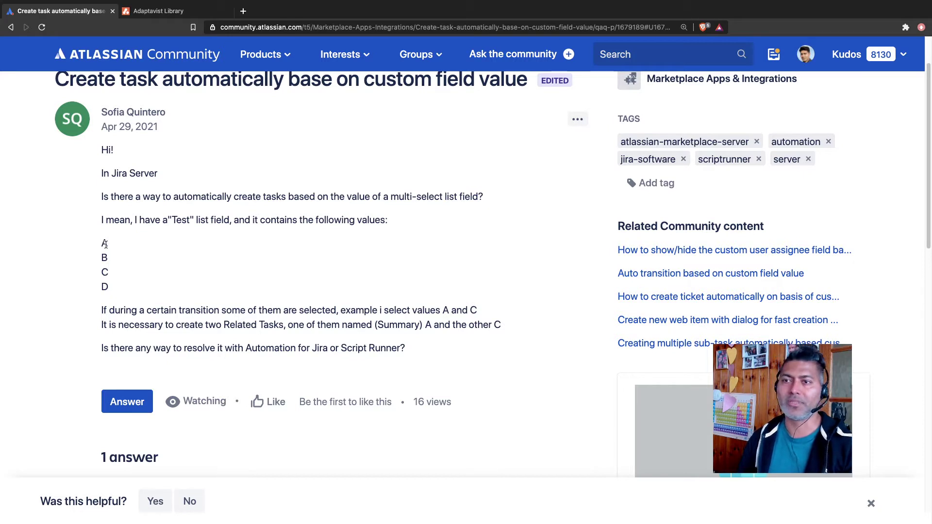
{"action": "double_click", "coordinate": [105, 243]}
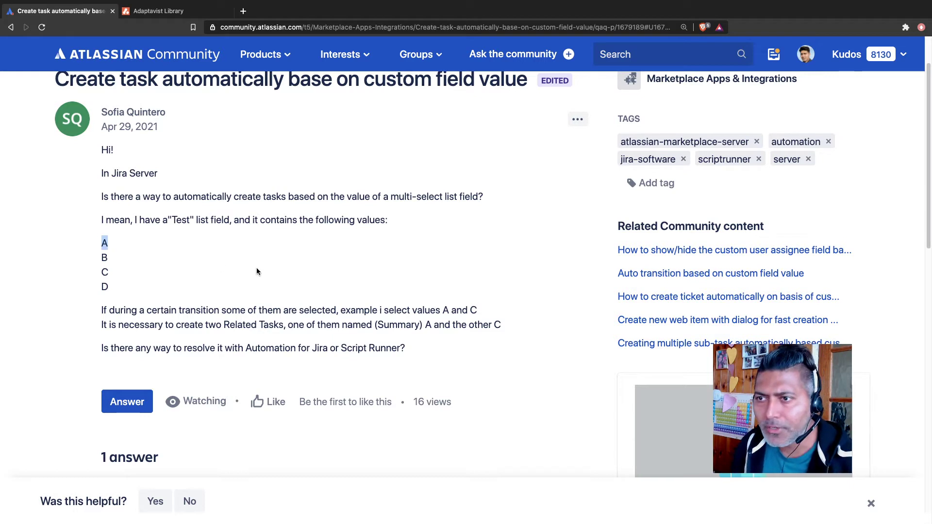
{"action": "double_click", "coordinate": [203, 310]}
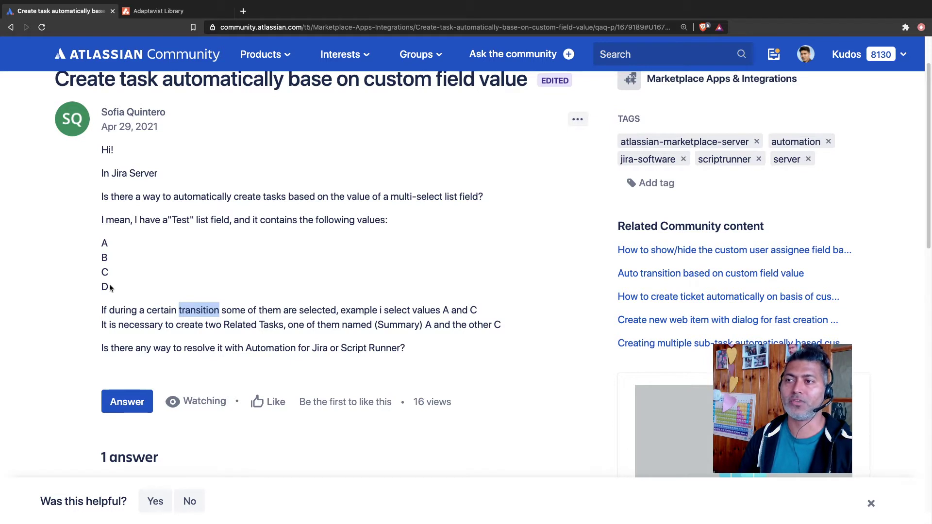
{"action": "left_click_drag", "start_coordinate": [110, 290], "coordinate": [101, 244]}
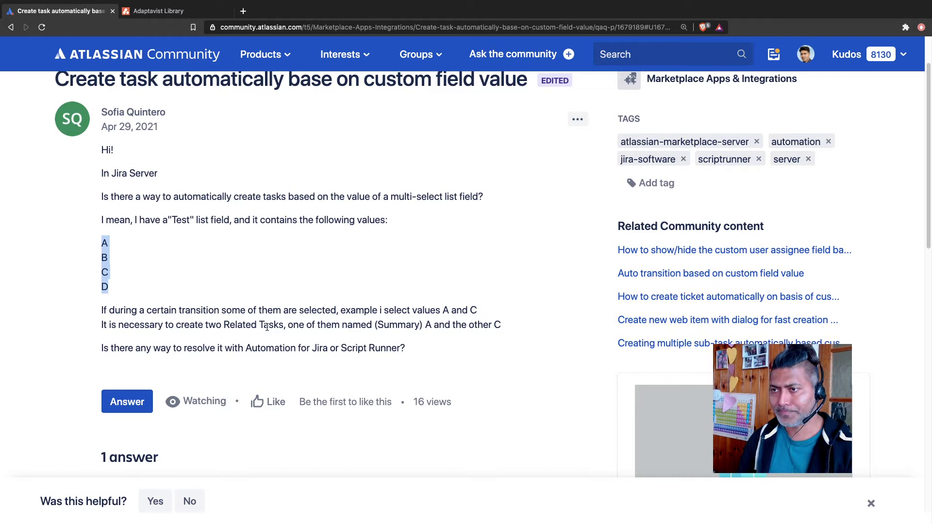
{"action": "left_click", "coordinate": [315, 326]}
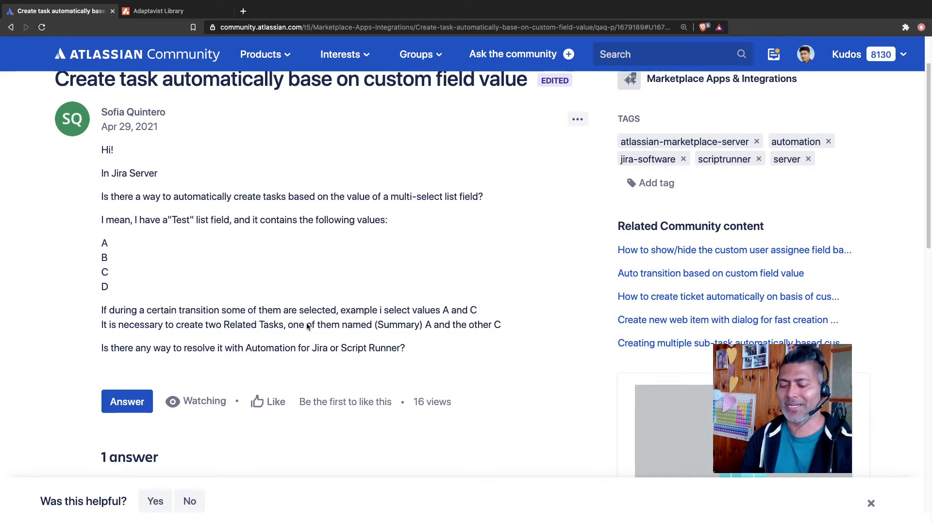
Step: Search ravisagar.in/search for 'sub task' in a new tab
{"action": "key", "text": "ctrl+t"}
{"action": "type", "text": "ravisagar.in/"}
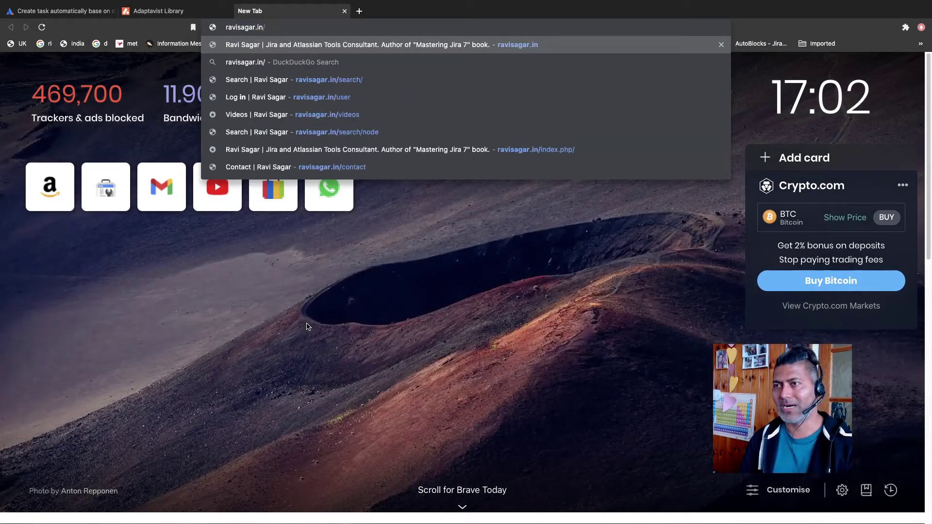
{"action": "type", "text": "search"}
{"action": "key", "text": "Return"}
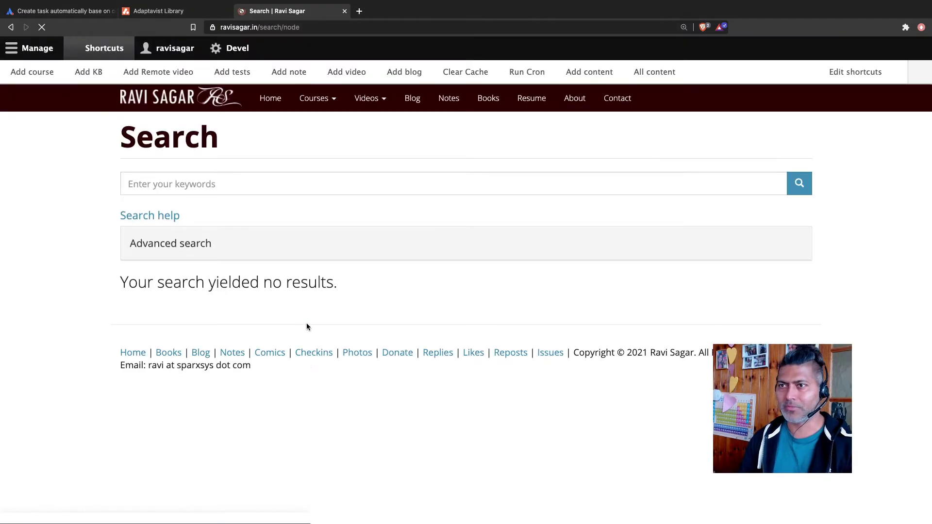
{"action": "left_click", "coordinate": [286, 183]}
{"action": "type", "text": "sub task"}
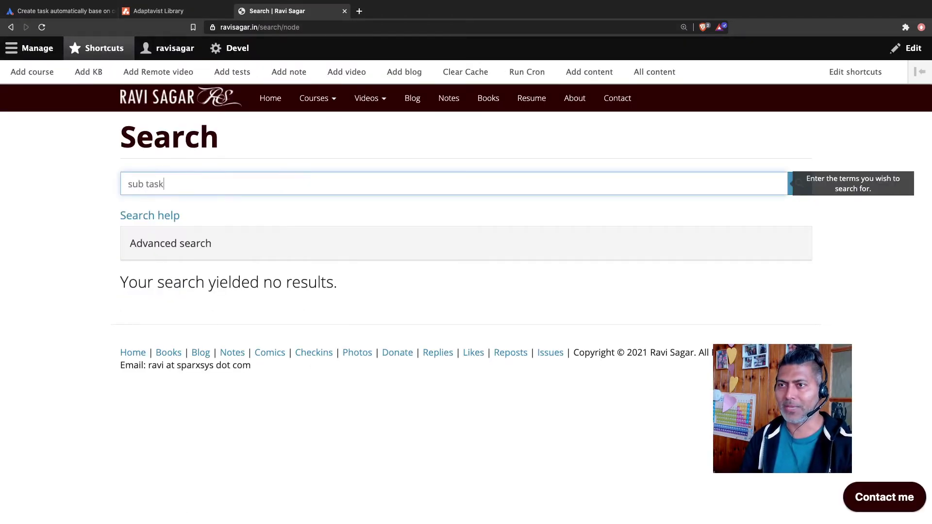
{"action": "key", "text": "Return"}
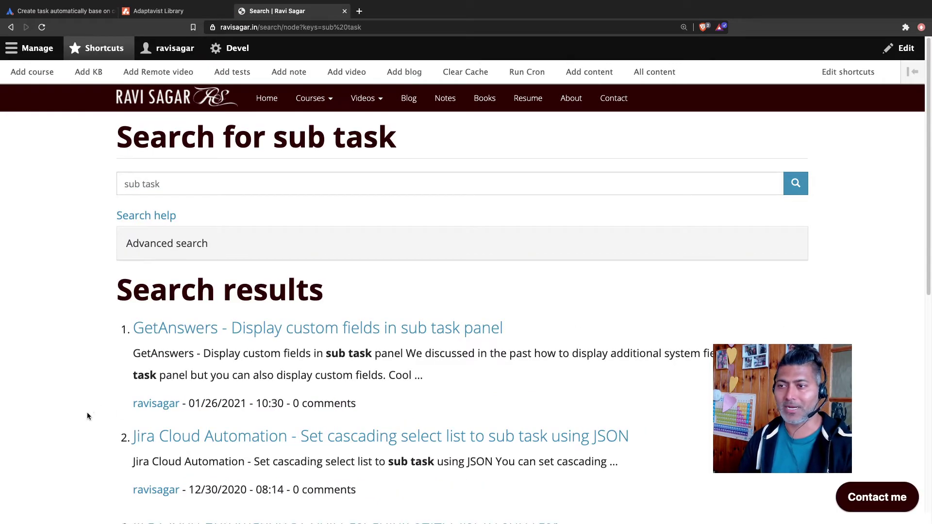
Step: Browse the 'sub task' results, including ScriptRunner for Jira - Create a Sub Task
{"action": "scroll", "coordinate": [86, 406], "scroll_direction": "down", "scroll_amount": 5}
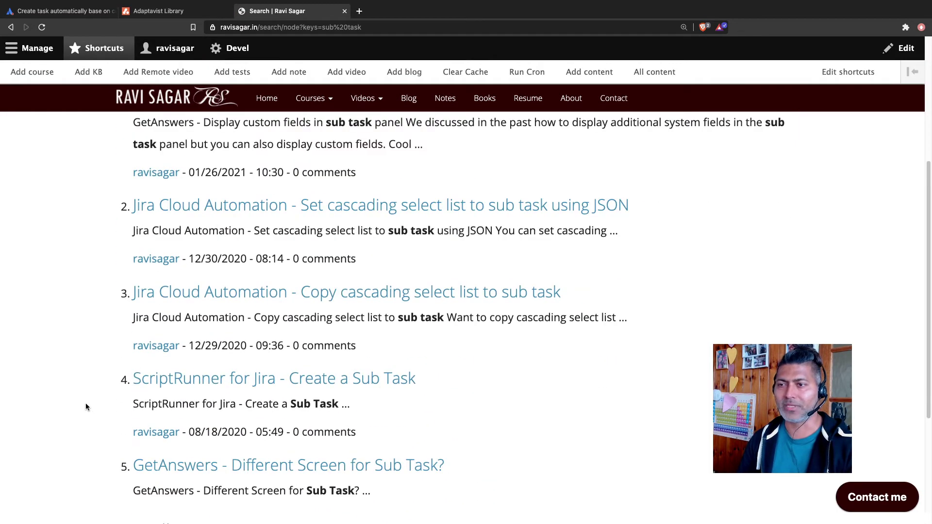
{"action": "scroll", "coordinate": [86, 406], "scroll_direction": "down", "scroll_amount": 1}
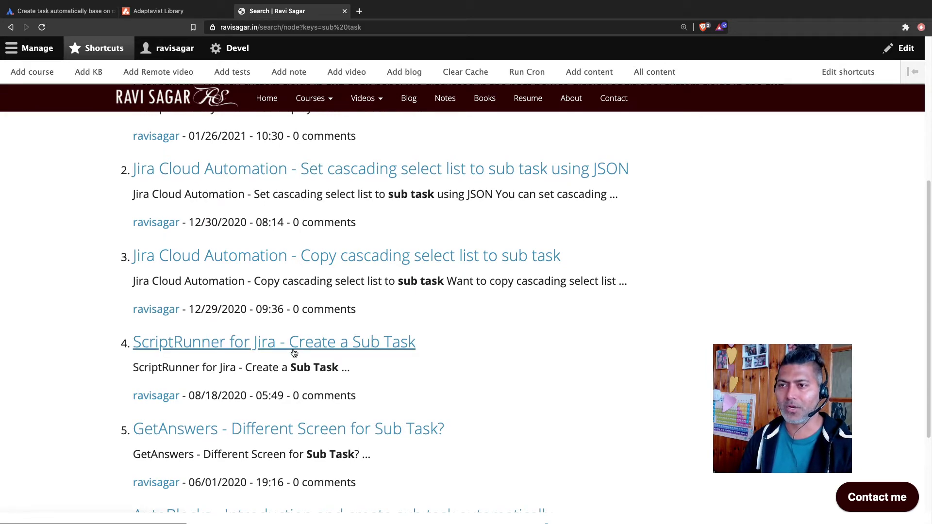
{"action": "scroll", "coordinate": [294, 354], "scroll_direction": "down", "scroll_amount": 5}
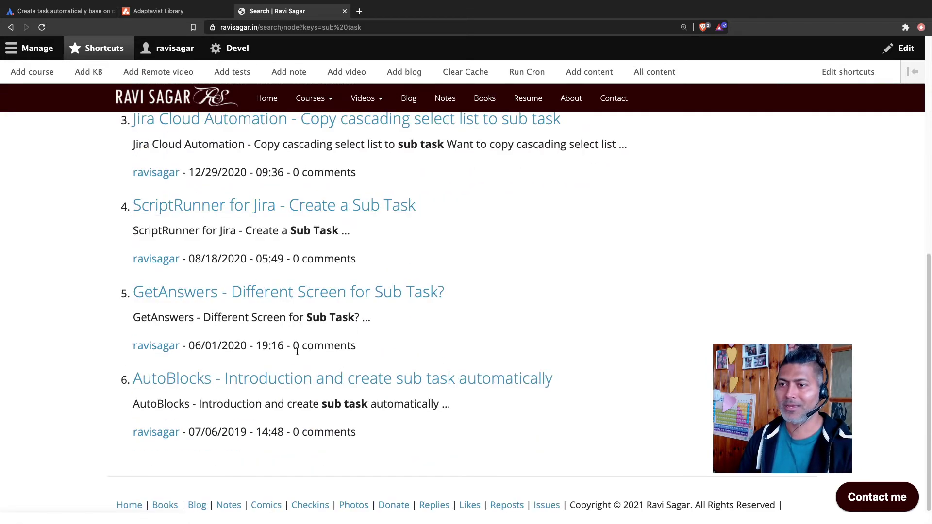
{"action": "scroll", "coordinate": [270, 359], "scroll_direction": "up", "scroll_amount": 10}
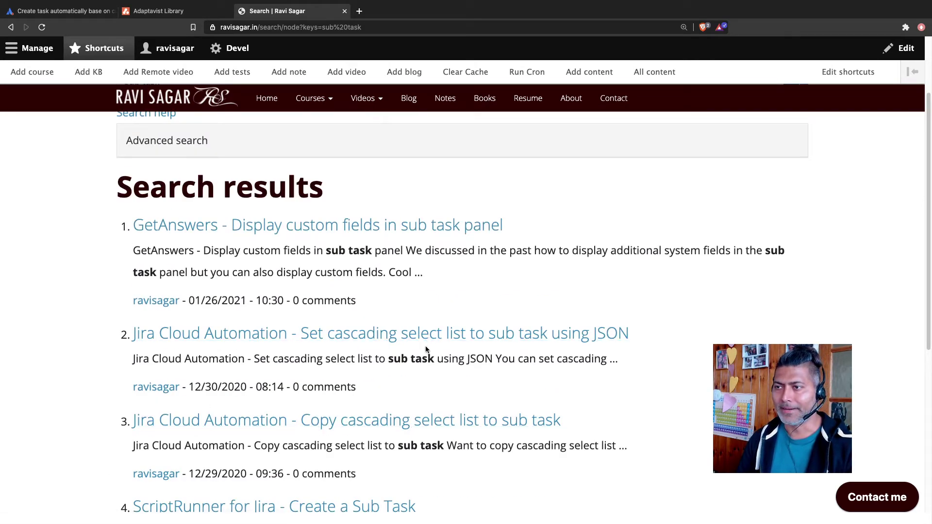
{"action": "scroll", "coordinate": [424, 349], "scroll_direction": "down", "scroll_amount": 2}
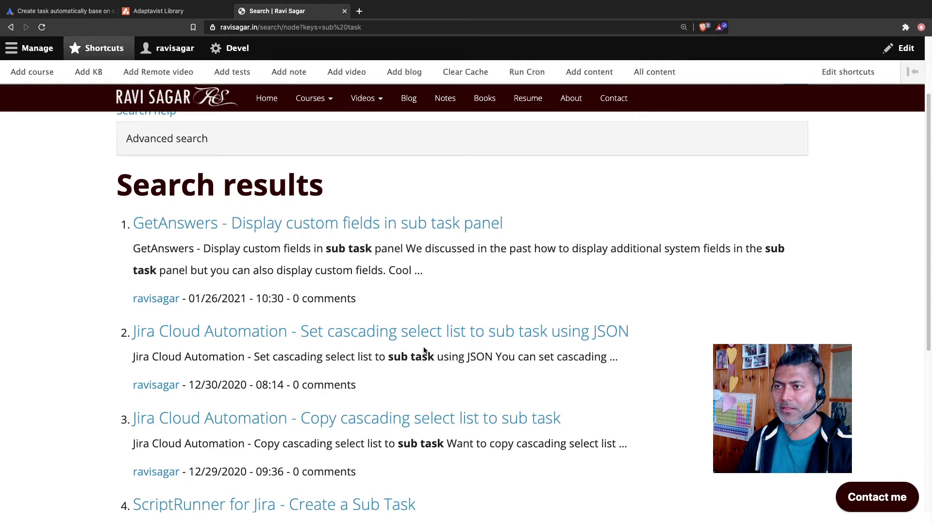
{"action": "scroll", "coordinate": [425, 351], "scroll_direction": "down", "scroll_amount": 2}
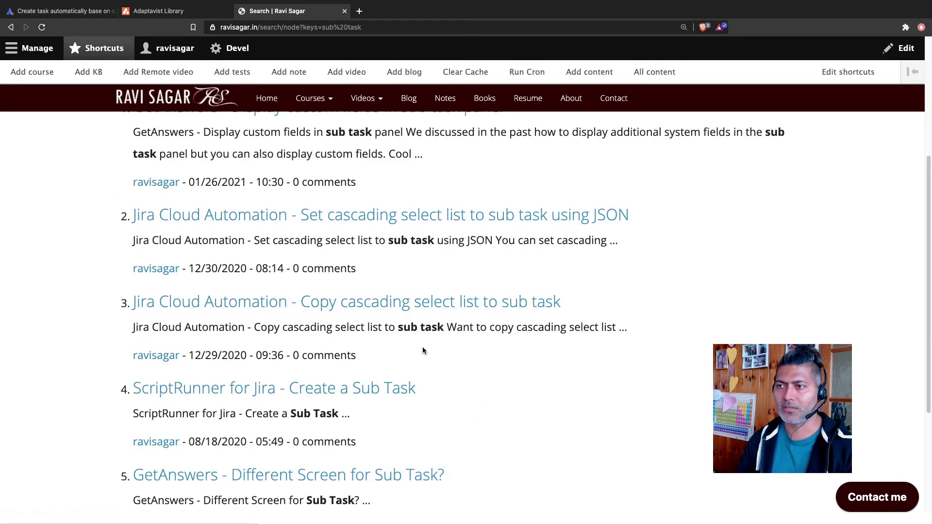
{"action": "scroll", "coordinate": [422, 348], "scroll_direction": "down", "scroll_amount": 2}
{"action": "scroll", "coordinate": [421, 348], "scroll_direction": "down", "scroll_amount": 1}
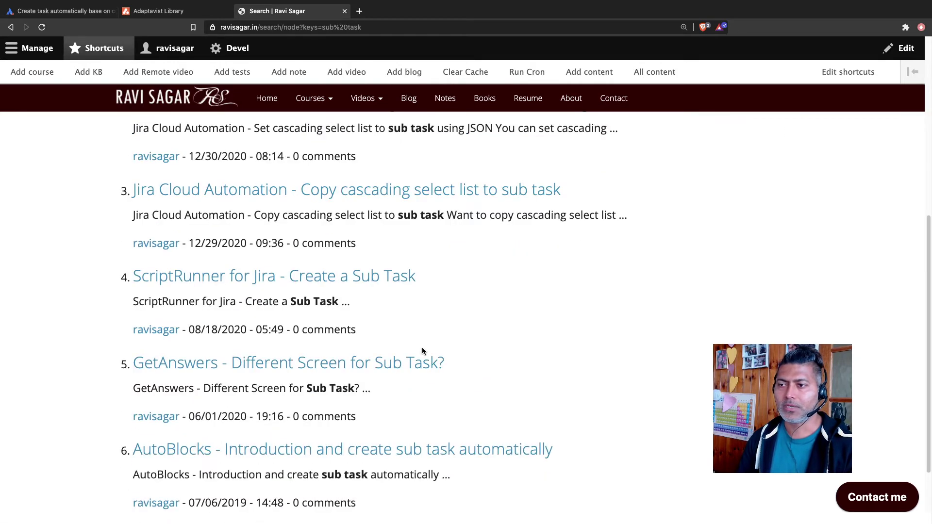
{"action": "scroll", "coordinate": [254, 431], "scroll_direction": "down", "scroll_amount": 2}
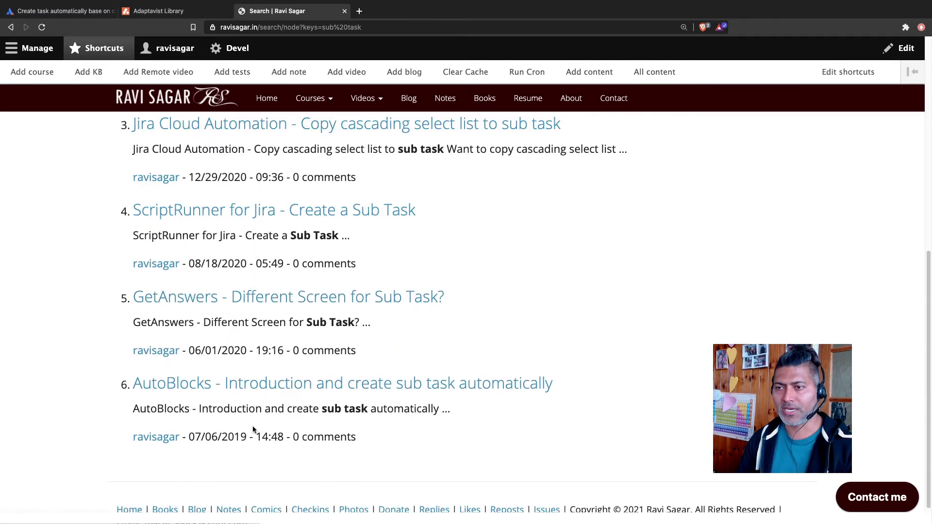
{"action": "scroll", "coordinate": [253, 431], "scroll_direction": "up", "scroll_amount": 6}
Step: Glance back at the community question, then return to the 'sub task' results
{"action": "left_click", "coordinate": [75, 11]}
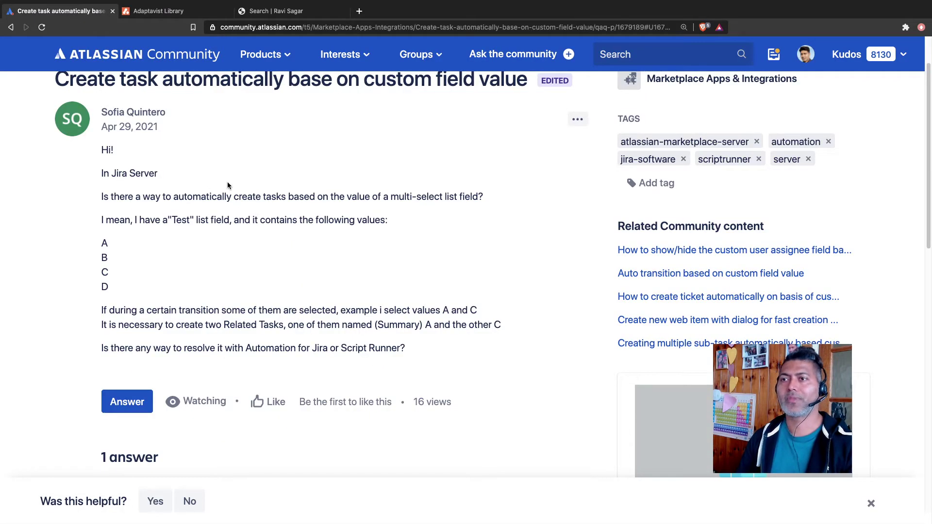
{"action": "scroll", "coordinate": [391, 273], "scroll_direction": "down", "scroll_amount": 1}
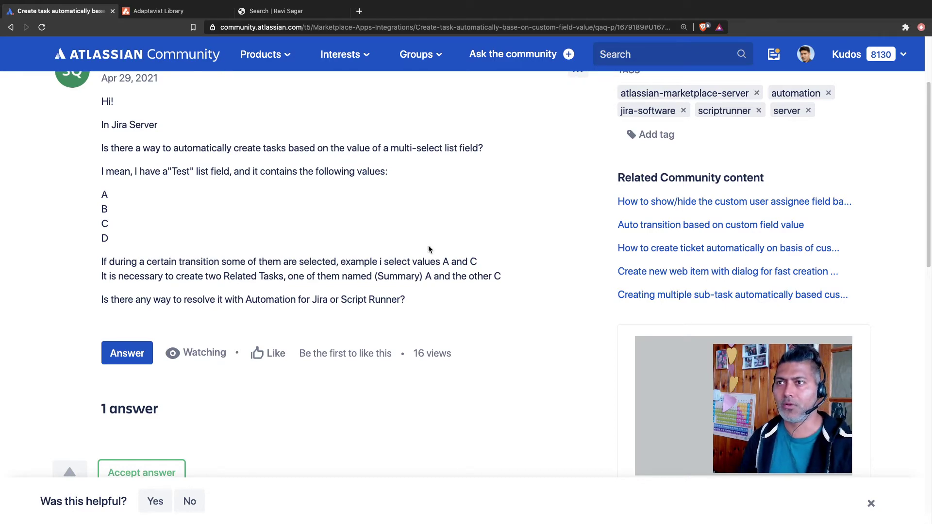
{"action": "left_click", "coordinate": [288, 12]}
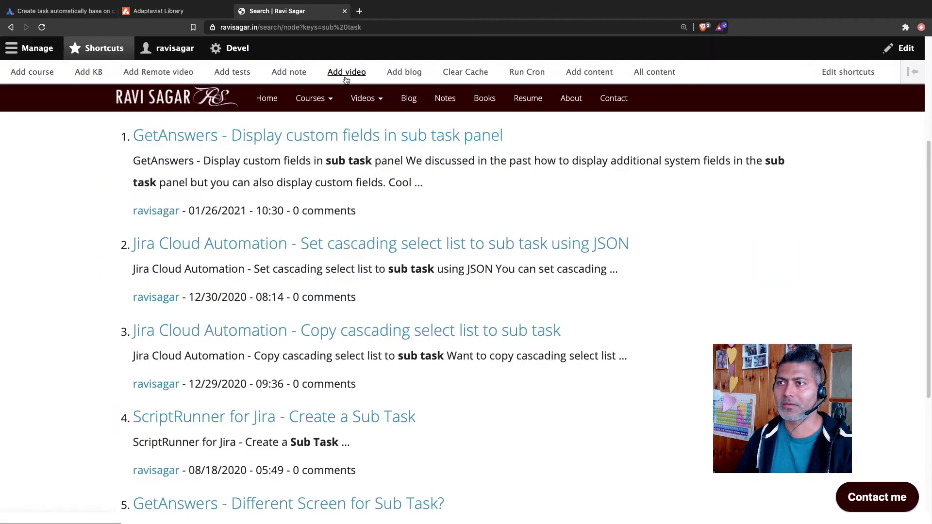
{"action": "mouse_move", "coordinate": [333, 102]}
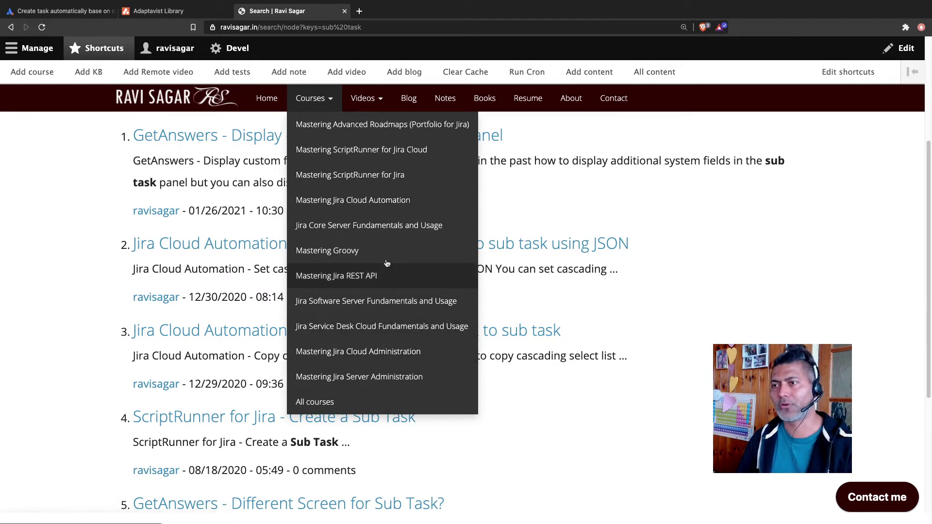
Step: Open the Mastering Jira Cloud Automation course and find the 'create' lessons in its list
{"action": "left_click", "coordinate": [406, 205]}
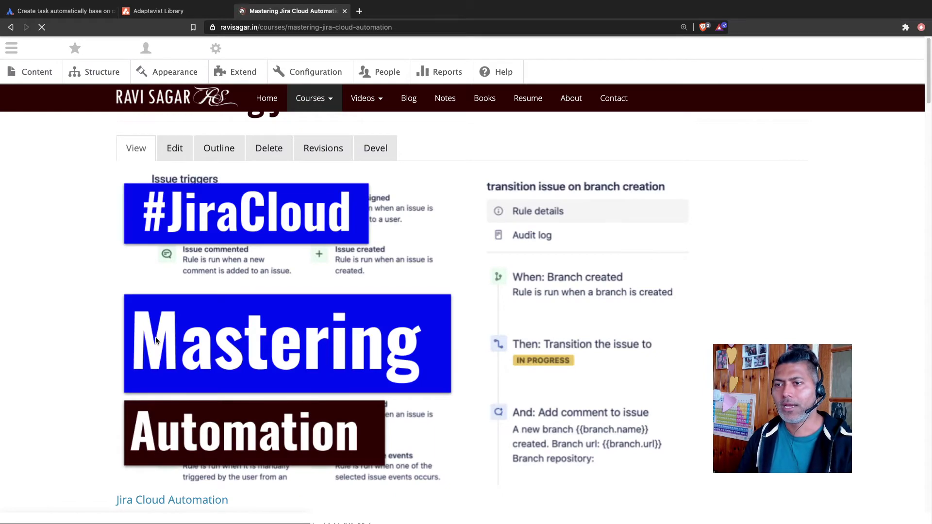
{"action": "scroll", "coordinate": [276, 342], "scroll_direction": "down", "scroll_amount": 20}
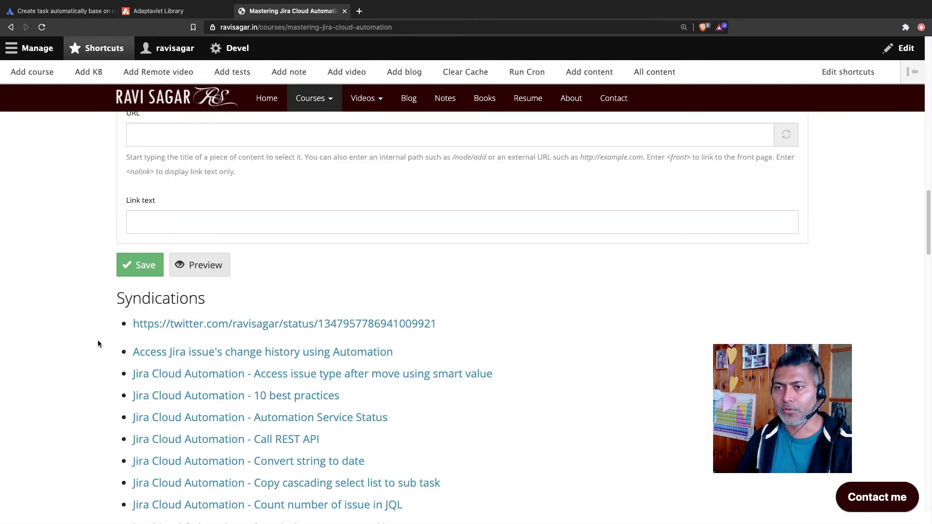
{"action": "key", "text": "super+f"}
{"action": "type", "text": "cr"}
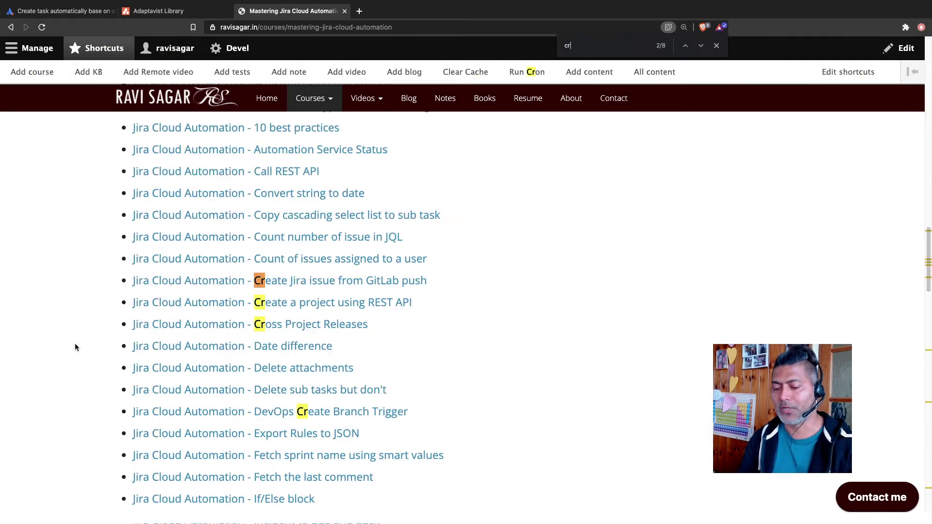
{"action": "type", "text": "eate"}
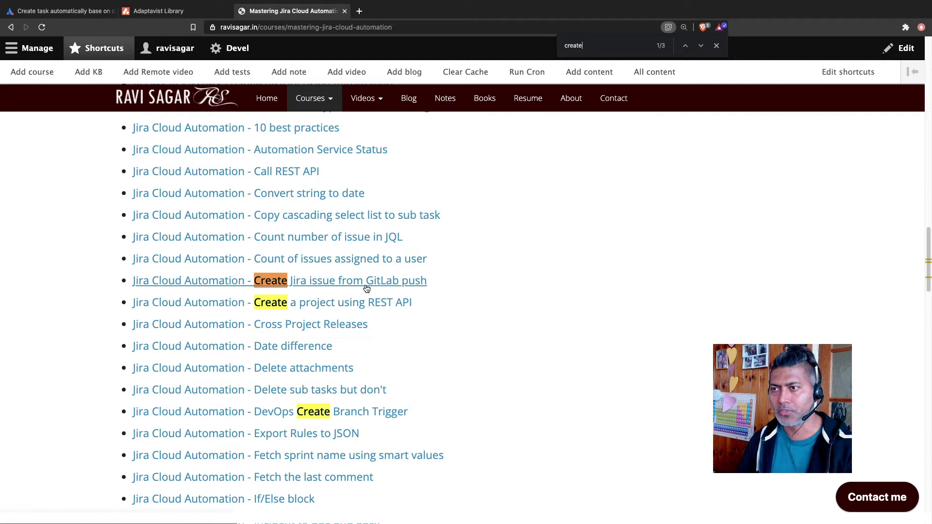
{"action": "scroll", "coordinate": [404, 288], "scroll_direction": "down", "scroll_amount": 1}
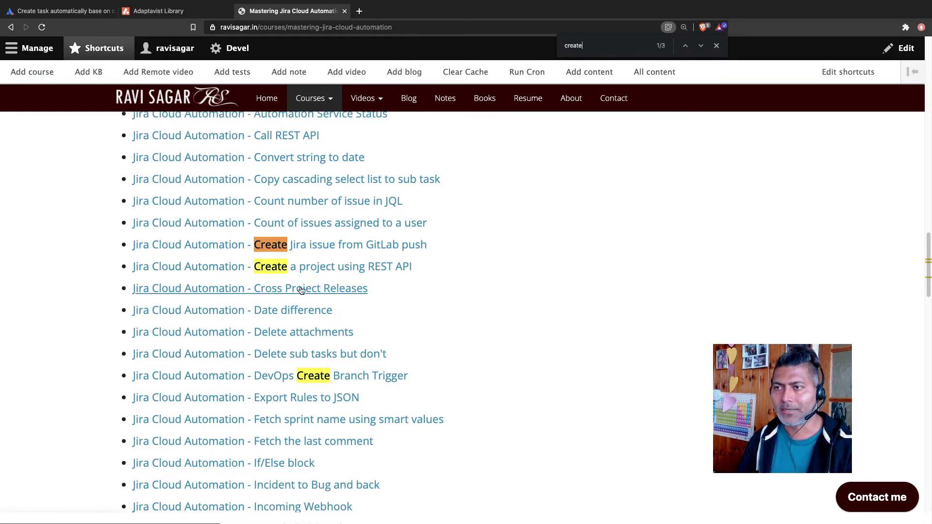
{"action": "scroll", "coordinate": [368, 334], "scroll_direction": "down", "scroll_amount": 1}
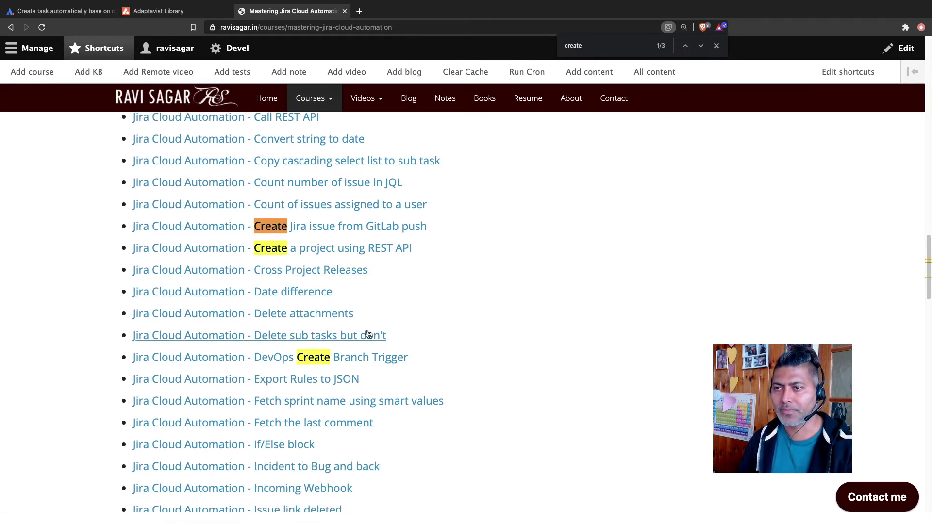
{"action": "scroll", "coordinate": [368, 335], "scroll_direction": "down", "scroll_amount": 3}
{"action": "scroll", "coordinate": [370, 333], "scroll_direction": "up", "scroll_amount": 10}
{"action": "scroll", "coordinate": [372, 333], "scroll_direction": "down", "scroll_amount": 5}
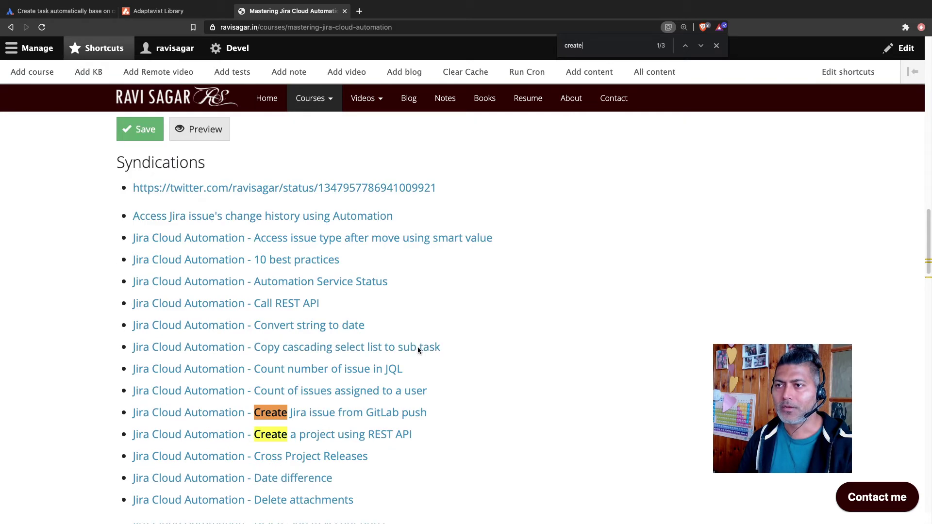
Step: Load the Jira tutorial site in a new tab and go to the Automation rules page
{"action": "left_click", "coordinate": [357, 12]}
{"action": "type", "text": "jiratutorial.atlassian.net"}
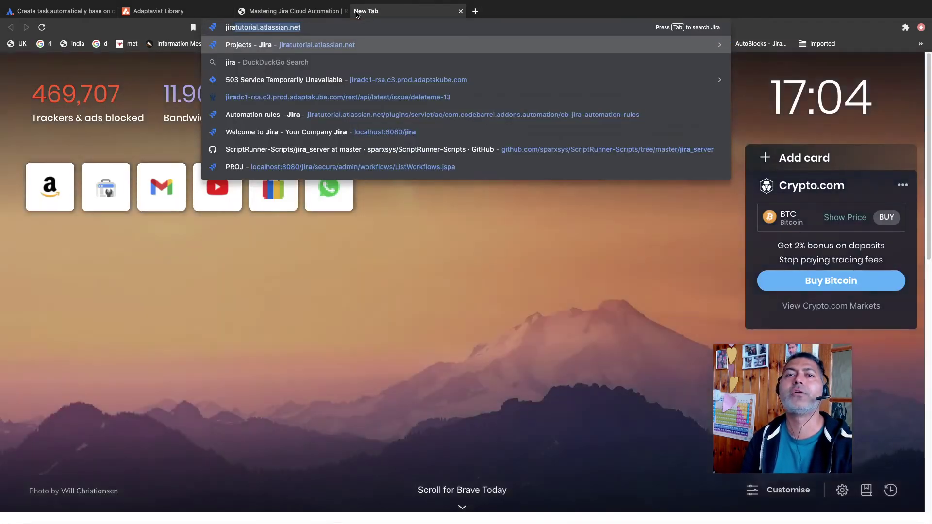
{"action": "key", "text": "Return"}
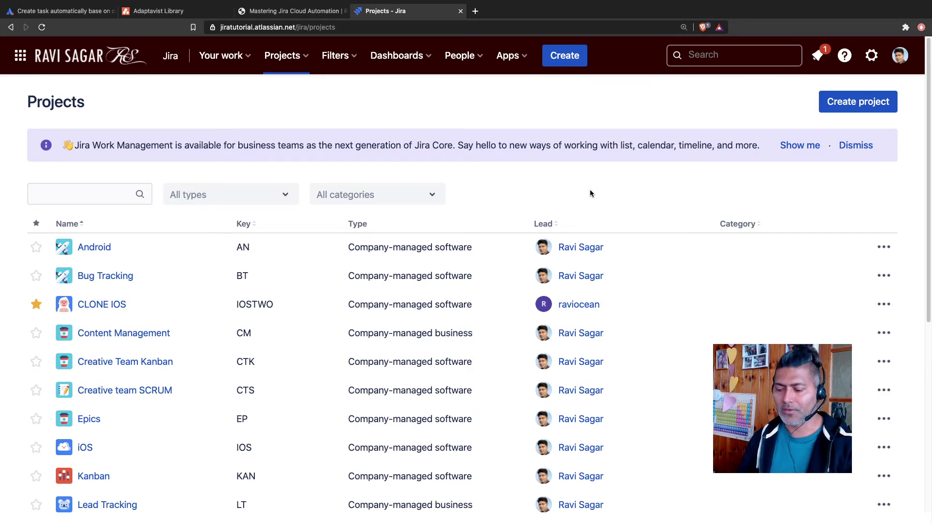
{"action": "key", "text": "period"}
{"action": "type", "text": "autom"}
{"action": "key", "text": "Return"}
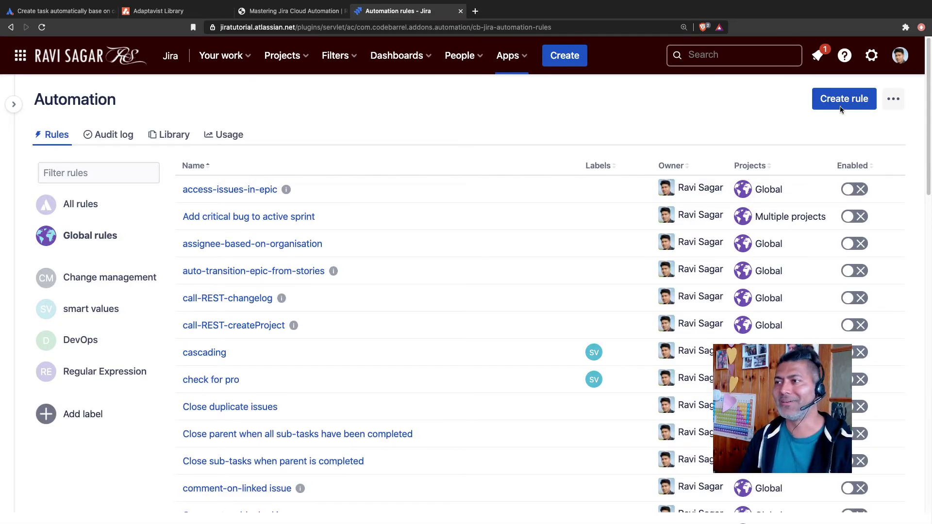
Step: Filter the automation rules by 'sub' and inspect the onboarding sub-tasks rule
{"action": "left_click", "coordinate": [117, 176]}
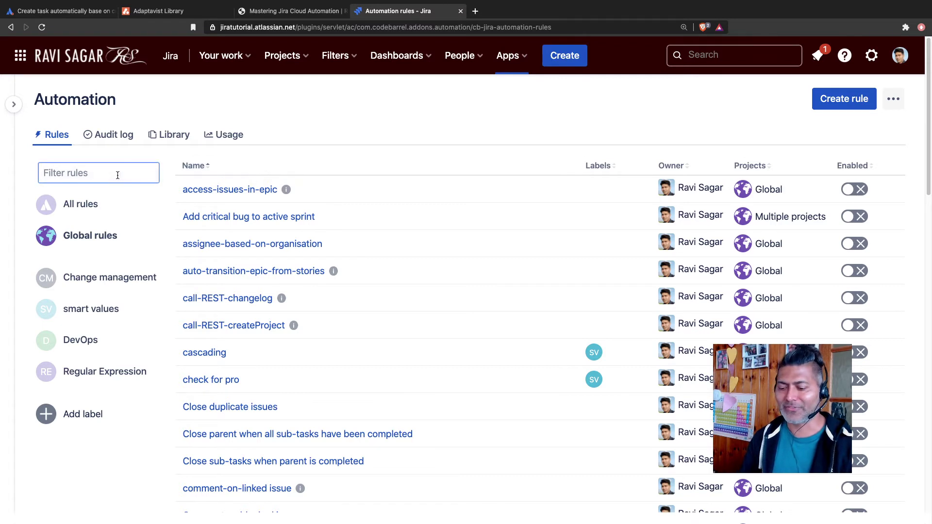
{"action": "type", "text": "sub"}
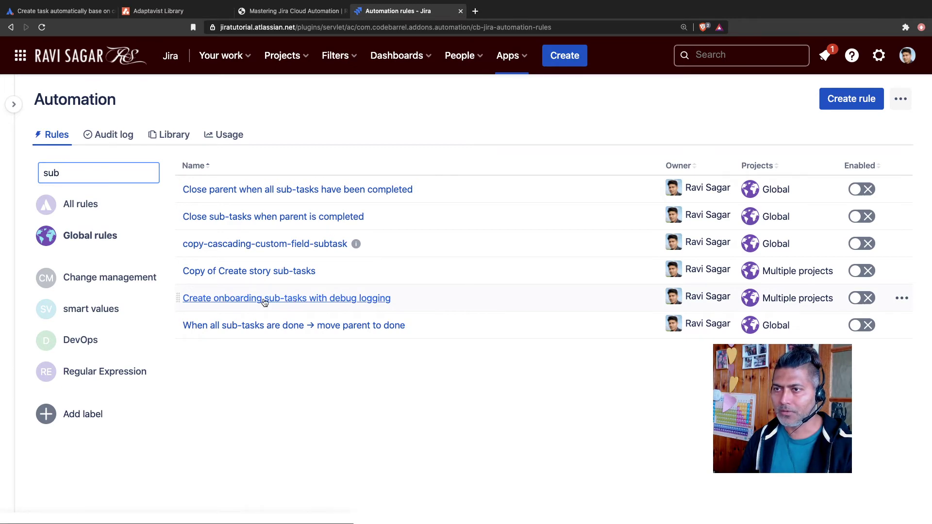
{"action": "left_click", "coordinate": [233, 302]}
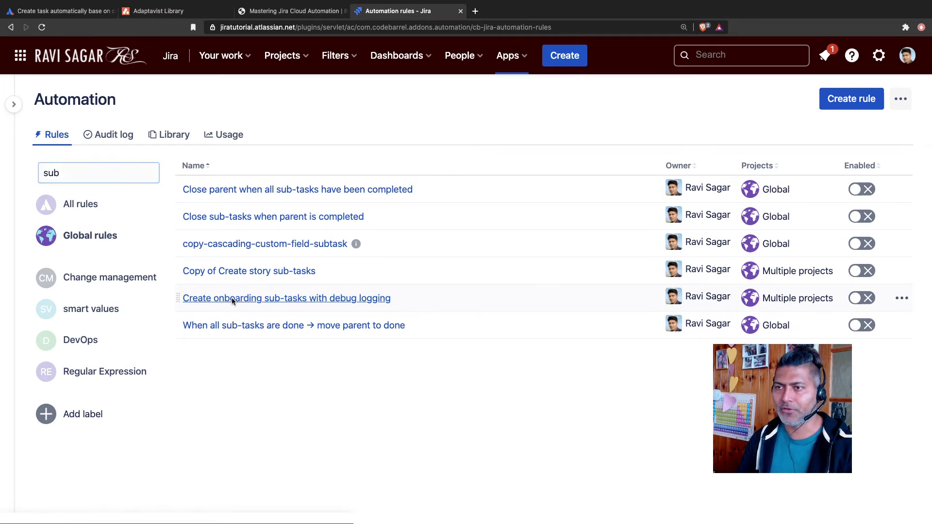
{"action": "scroll", "coordinate": [125, 329], "scroll_direction": "down", "scroll_amount": 6}
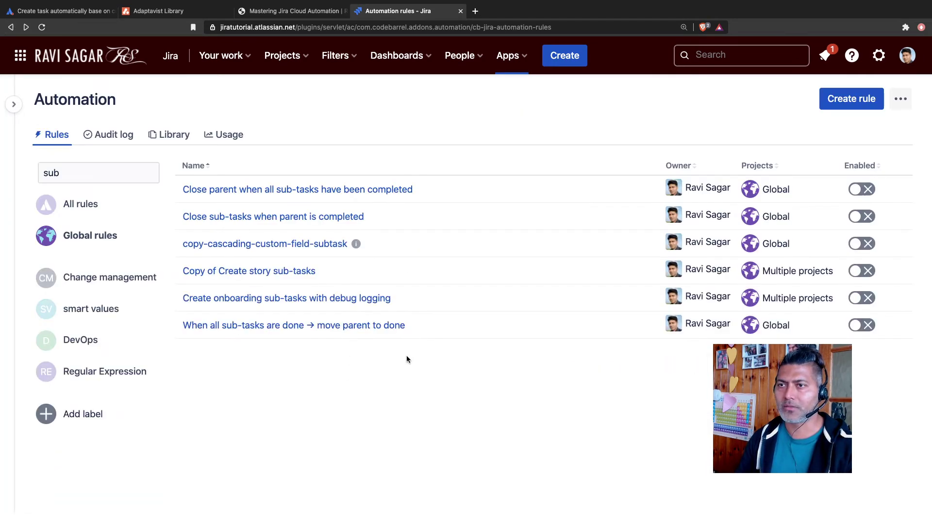
Step: Create a rule with an Issue transitioned trigger from OPEN to IN PROGRESS
{"action": "left_click", "coordinate": [844, 98]}
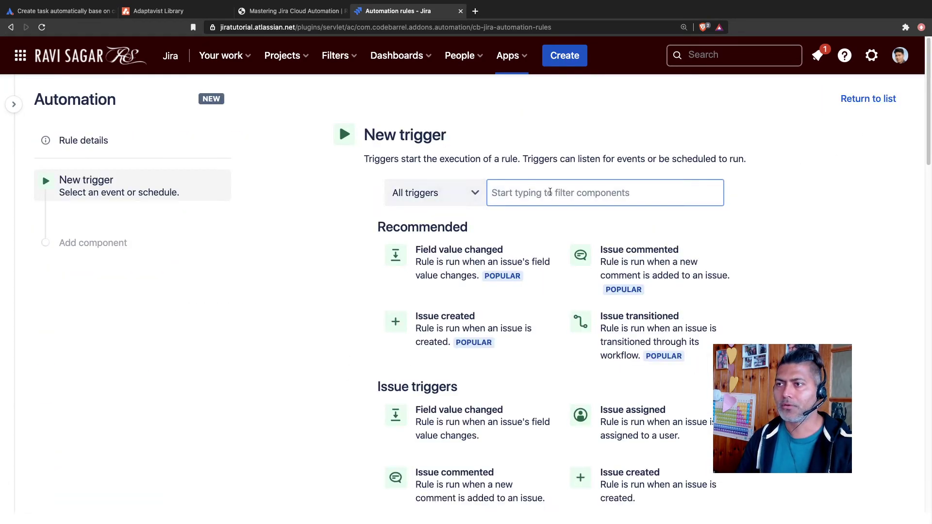
{"action": "type", "text": "tran"}
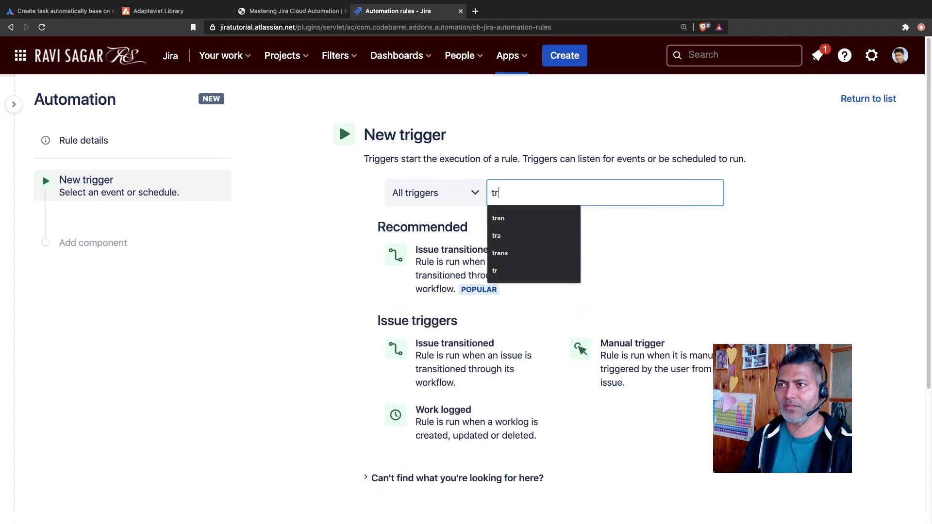
{"action": "left_click", "coordinate": [438, 273]}
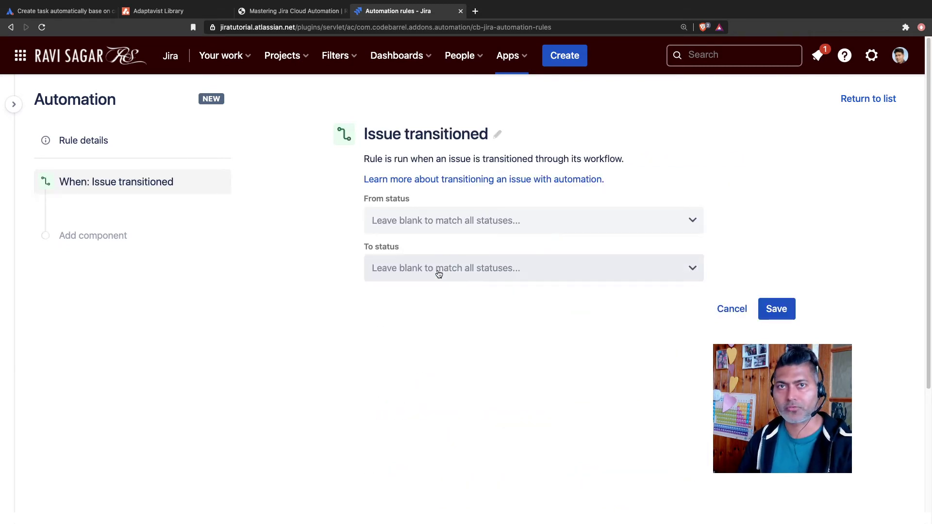
{"action": "left_click", "coordinate": [439, 273]}
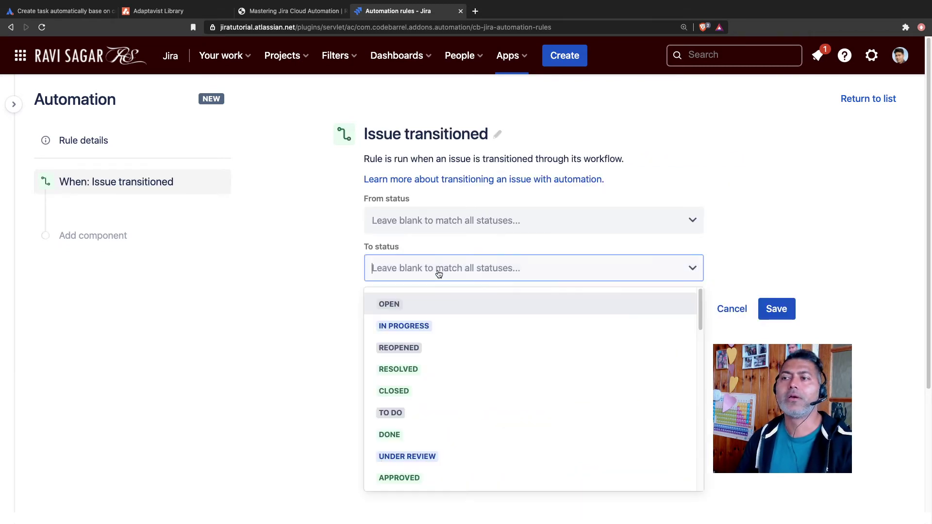
{"action": "left_click", "coordinate": [428, 326]}
{"action": "left_click", "coordinate": [461, 221]}
{"action": "left_click", "coordinate": [416, 257]}
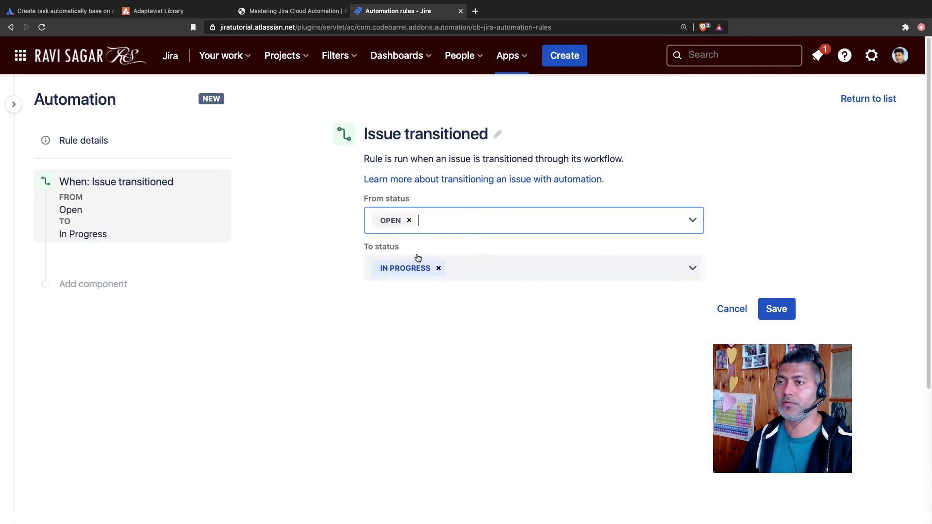
{"action": "left_click", "coordinate": [776, 309]}
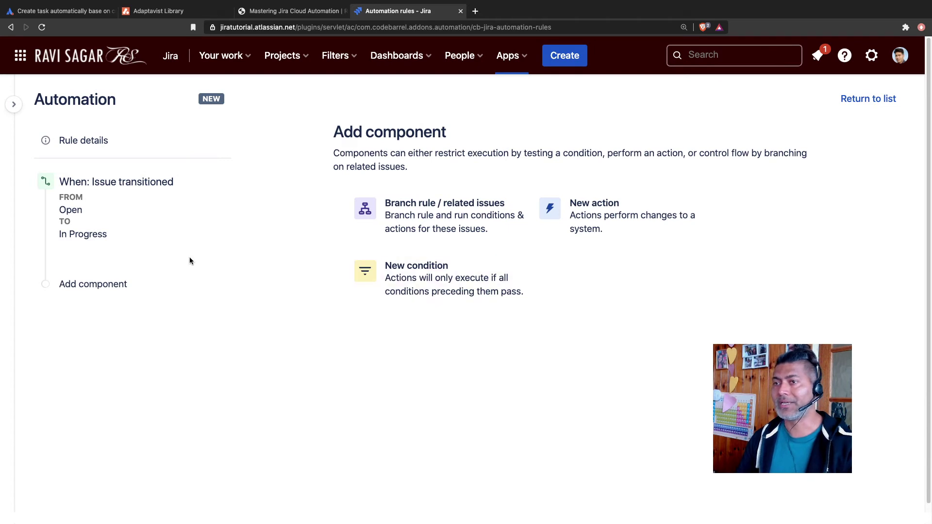
Step: Try a branch over related issues, browse its issue types, then discard it
{"action": "left_click", "coordinate": [428, 223]}
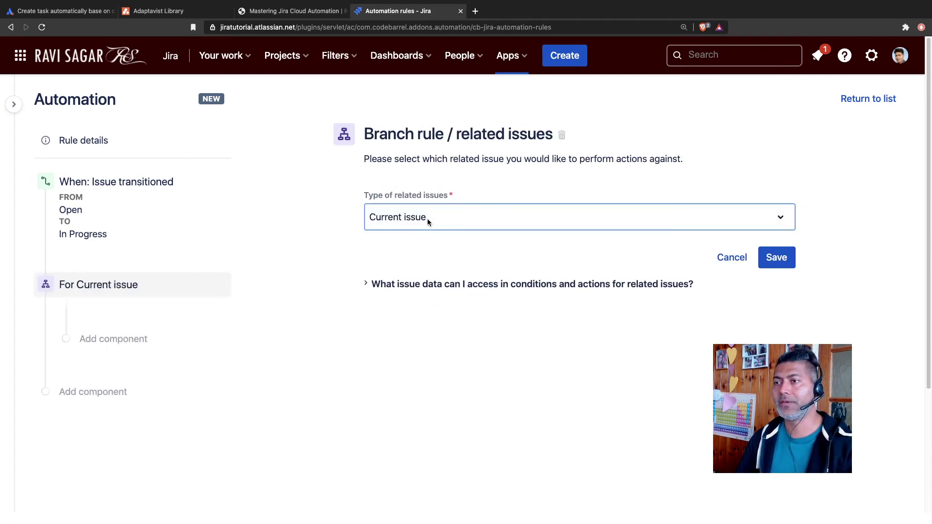
{"action": "left_click", "coordinate": [428, 219]}
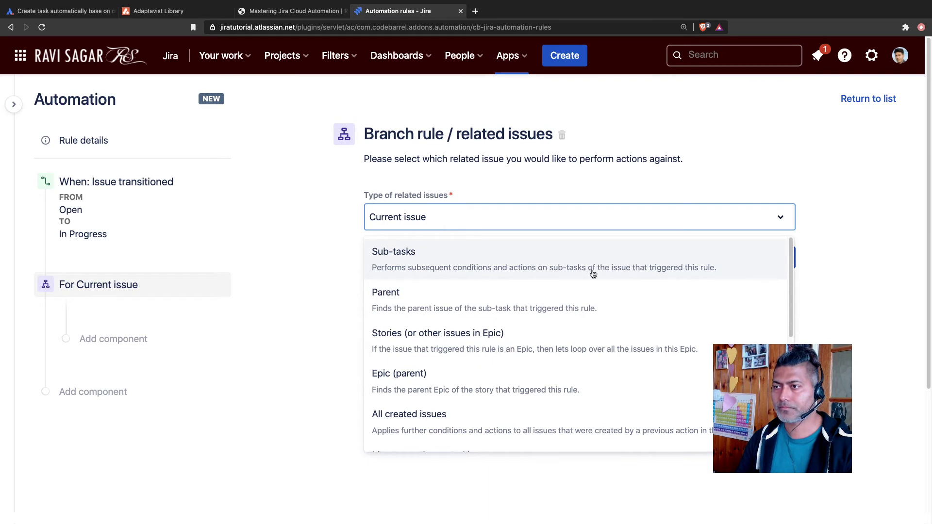
{"action": "scroll", "coordinate": [412, 347], "scroll_direction": "down", "scroll_amount": 3}
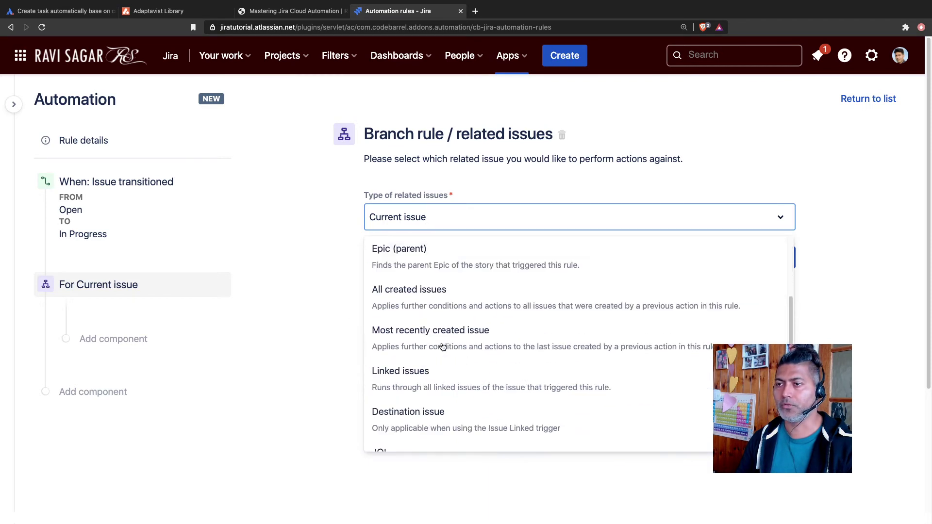
{"action": "scroll", "coordinate": [514, 392], "scroll_direction": "down", "scroll_amount": 2}
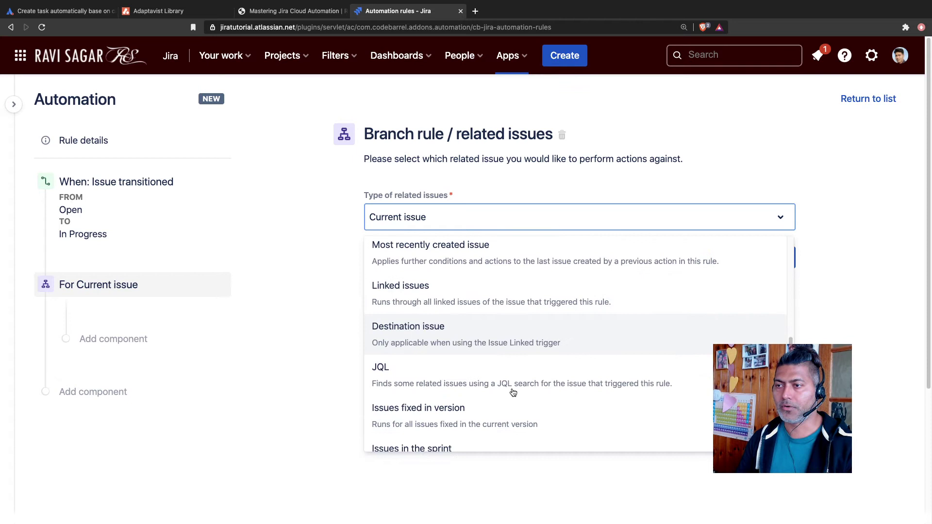
{"action": "scroll", "coordinate": [513, 391], "scroll_direction": "down", "scroll_amount": 2}
{"action": "left_click", "coordinate": [277, 359]}
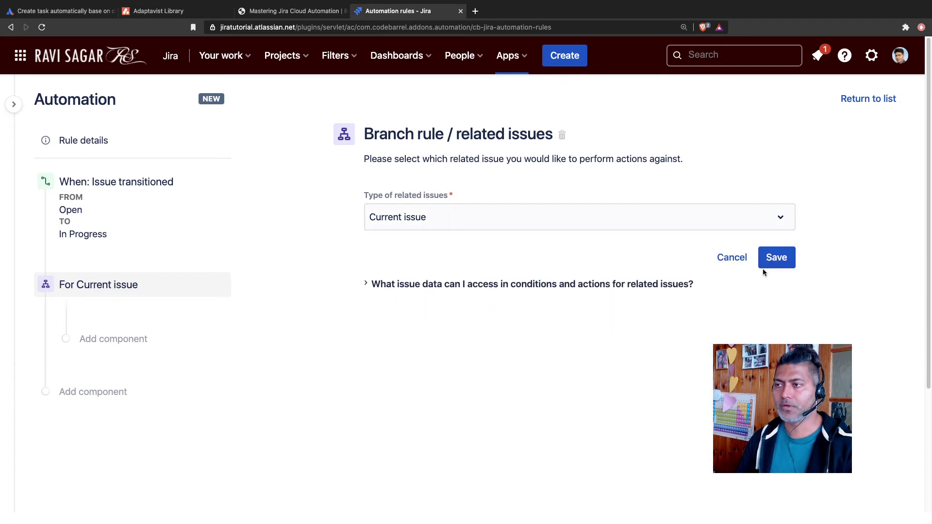
{"action": "left_click", "coordinate": [729, 261]}
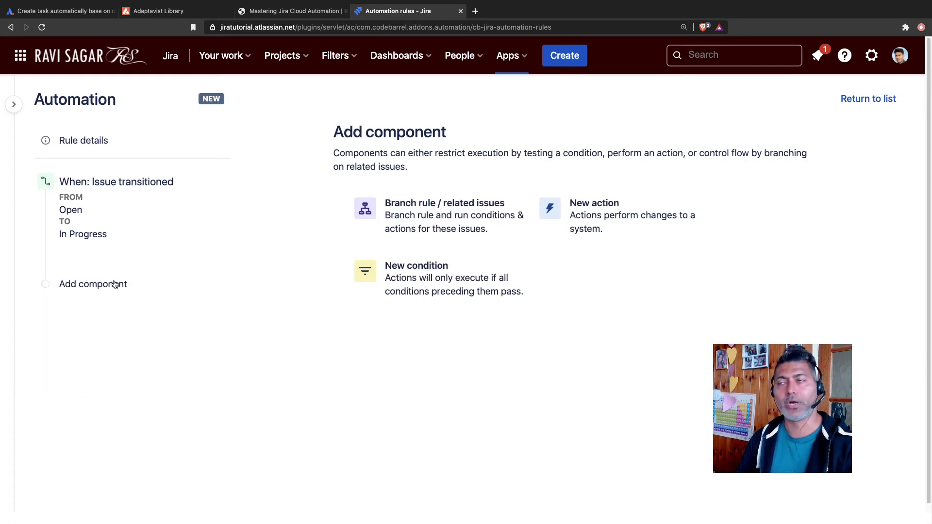
{"action": "left_click", "coordinate": [585, 231]}
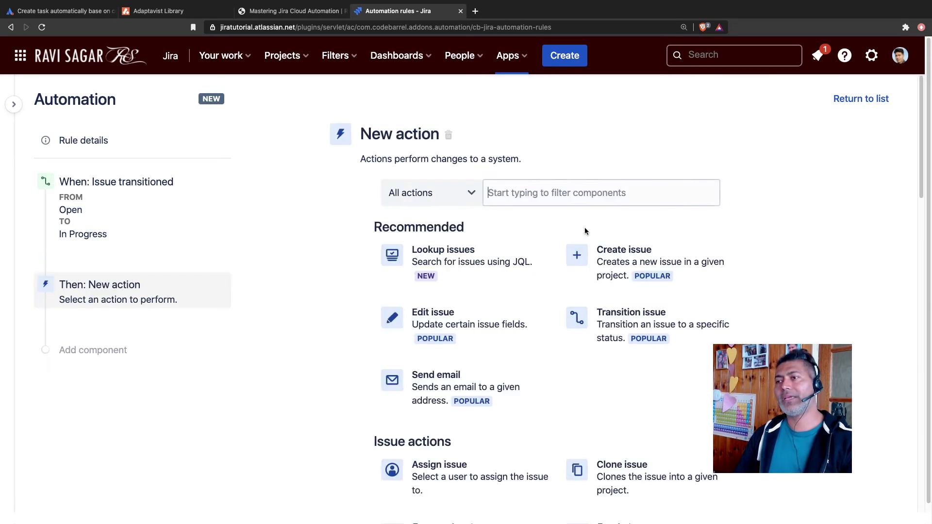
{"action": "type", "text": "su"}
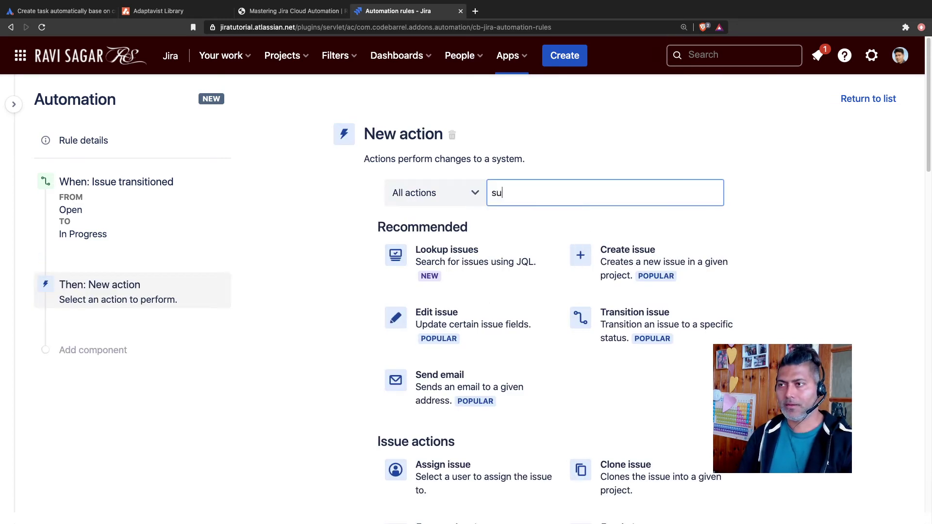
{"action": "type", "text": "b"}
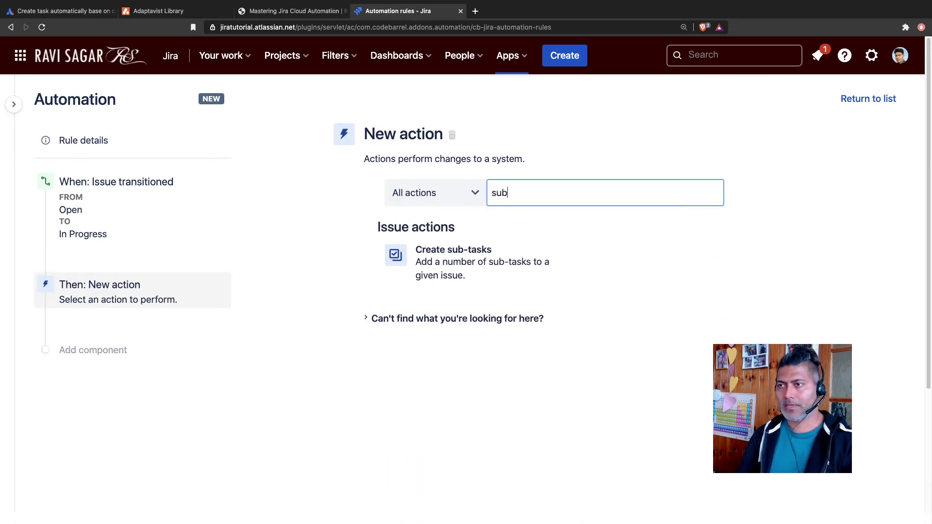
{"action": "left_click", "coordinate": [497, 274]}
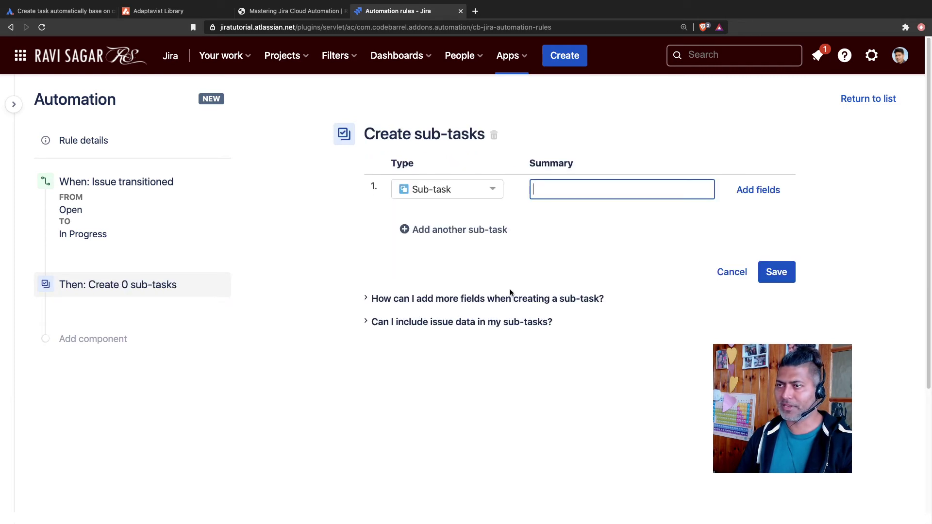
{"action": "left_click", "coordinate": [425, 300]}
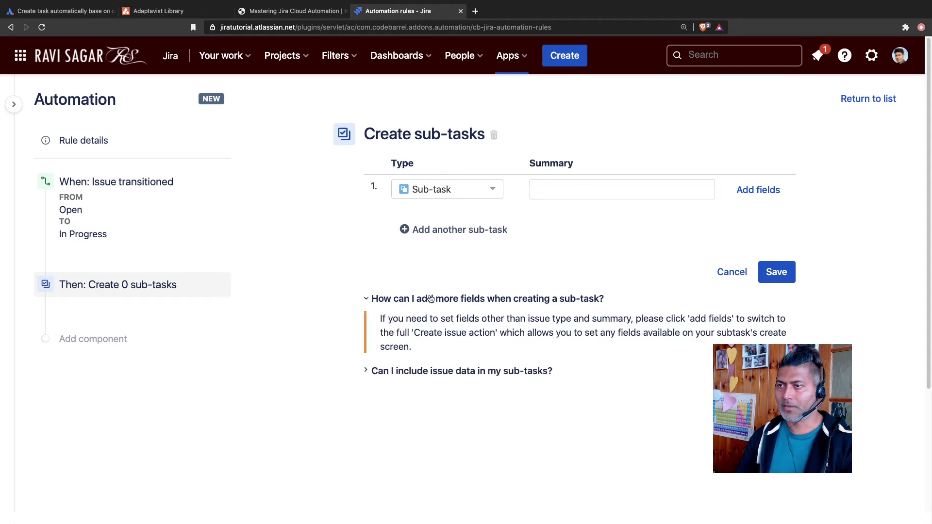
{"action": "left_click", "coordinate": [739, 273]}
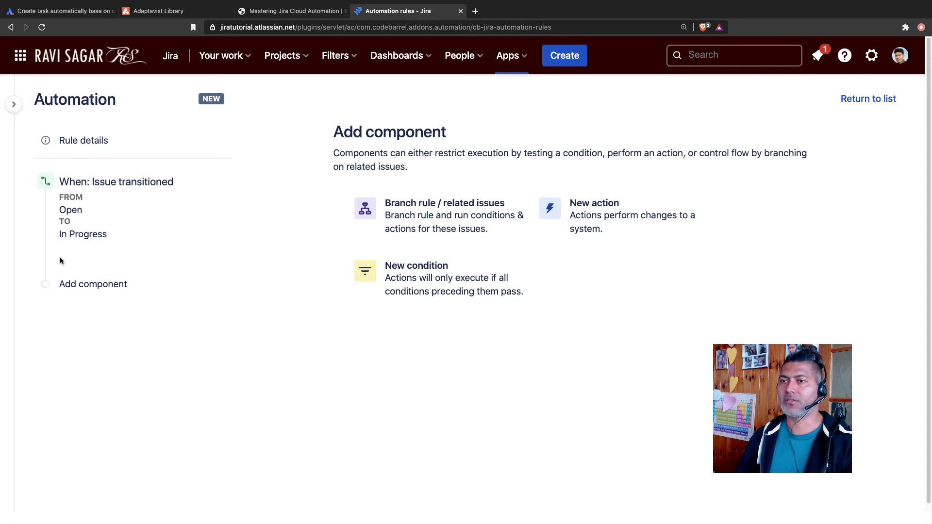
Step: Add a Create sub-tasks action after the trigger, read its help notes, then remove it
{"action": "left_click", "coordinate": [93, 290]}
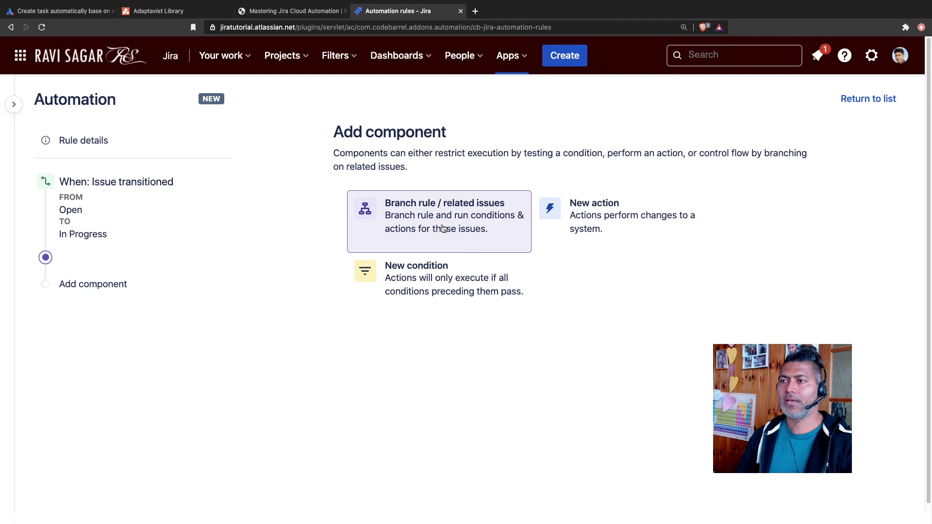
{"action": "left_click", "coordinate": [628, 219]}
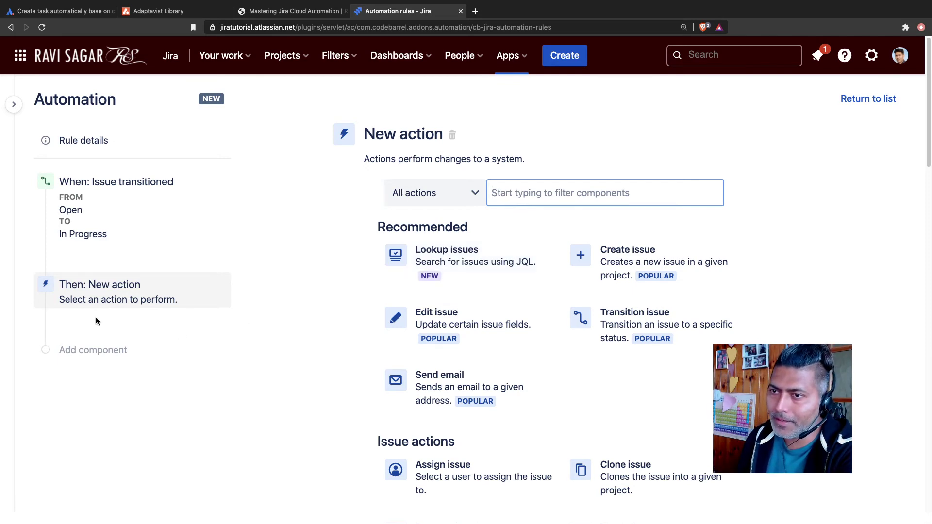
{"action": "scroll", "coordinate": [213, 346], "scroll_direction": "down", "scroll_amount": 3}
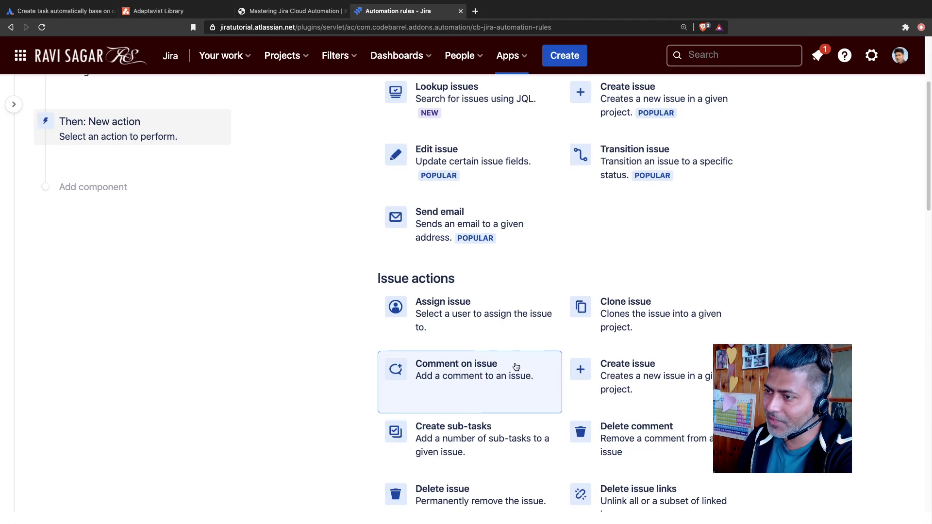
{"action": "left_click", "coordinate": [450, 447]}
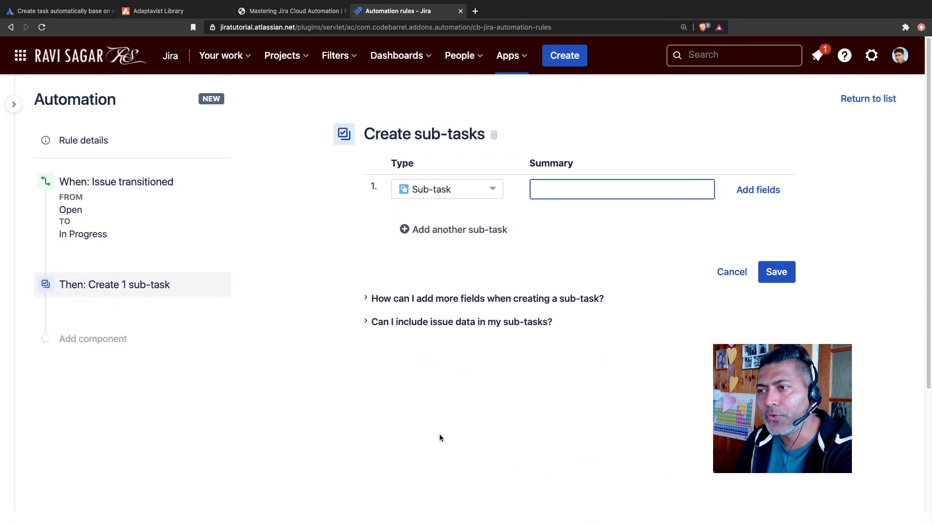
{"action": "left_click", "coordinate": [479, 298]}
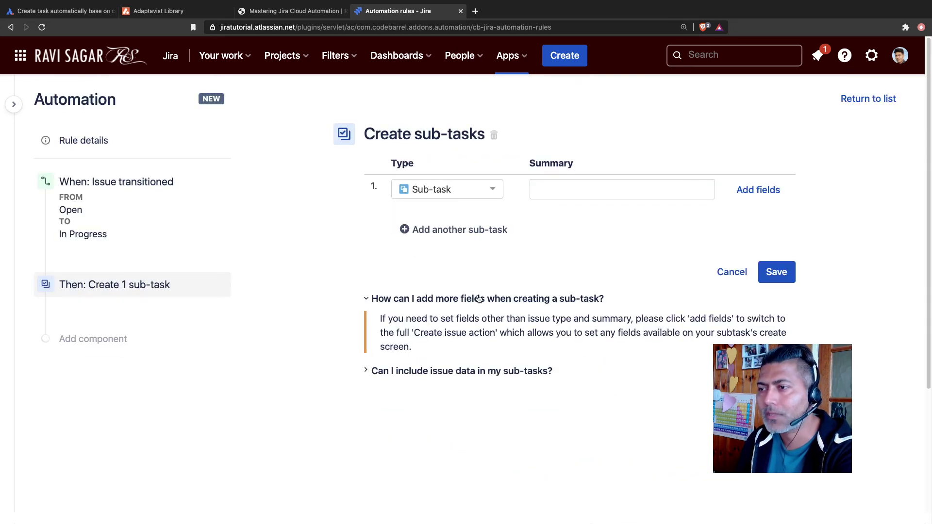
{"action": "left_click", "coordinate": [438, 376]}
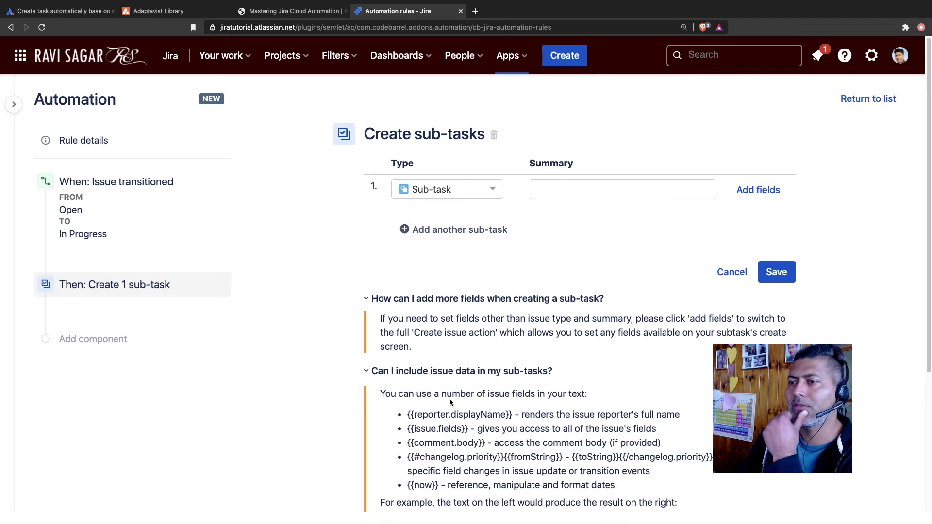
{"action": "left_click", "coordinate": [219, 283]}
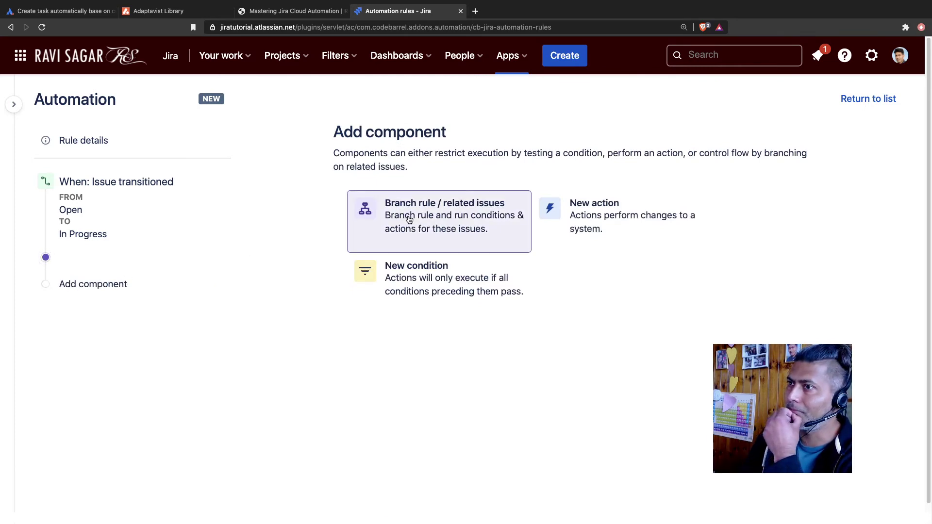
{"action": "left_click", "coordinate": [409, 220]}
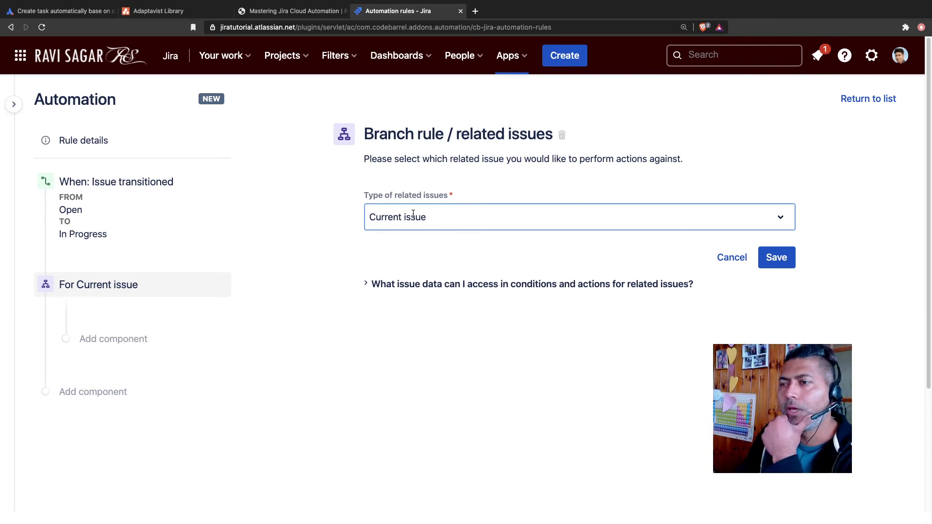
{"action": "left_click", "coordinate": [725, 258]}
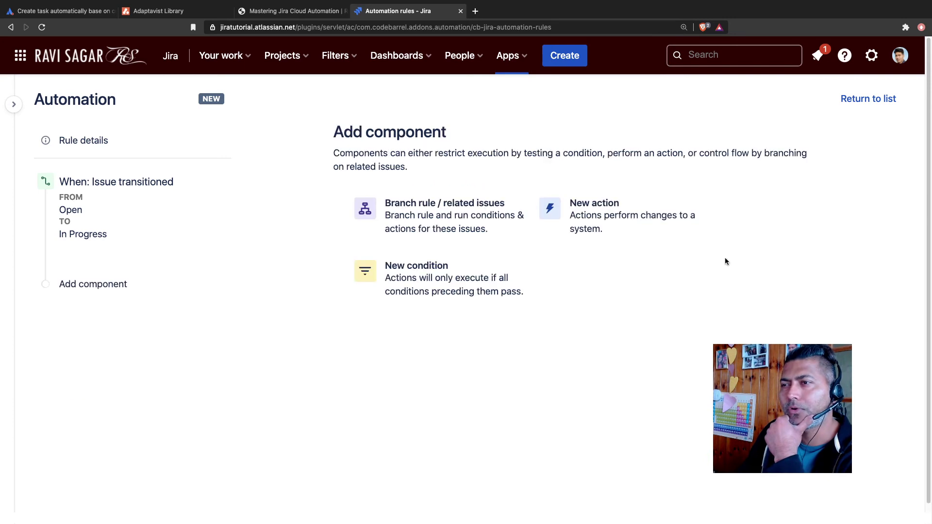
Step: Search the Adaptavist Library scripts for 'create issue'
{"action": "left_click", "coordinate": [189, 18]}
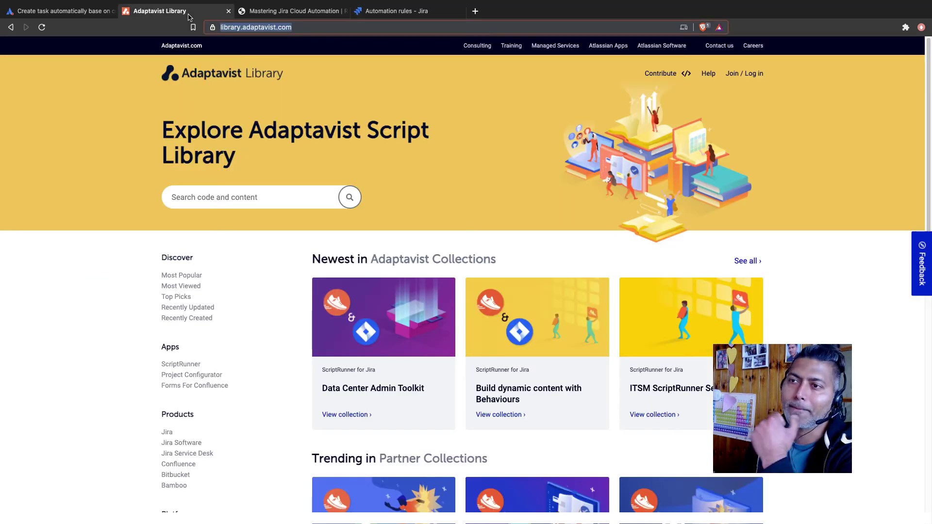
{"action": "left_click", "coordinate": [99, 262]}
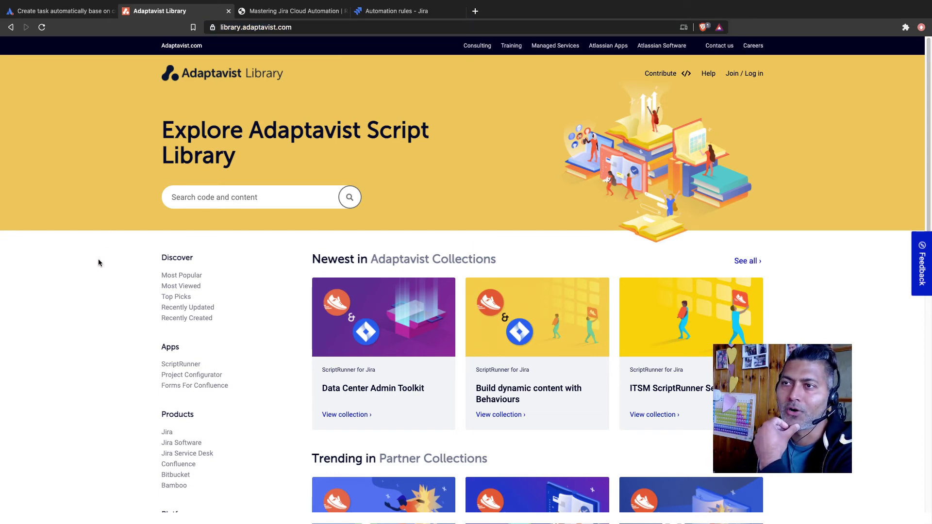
{"action": "left_click", "coordinate": [245, 198]}
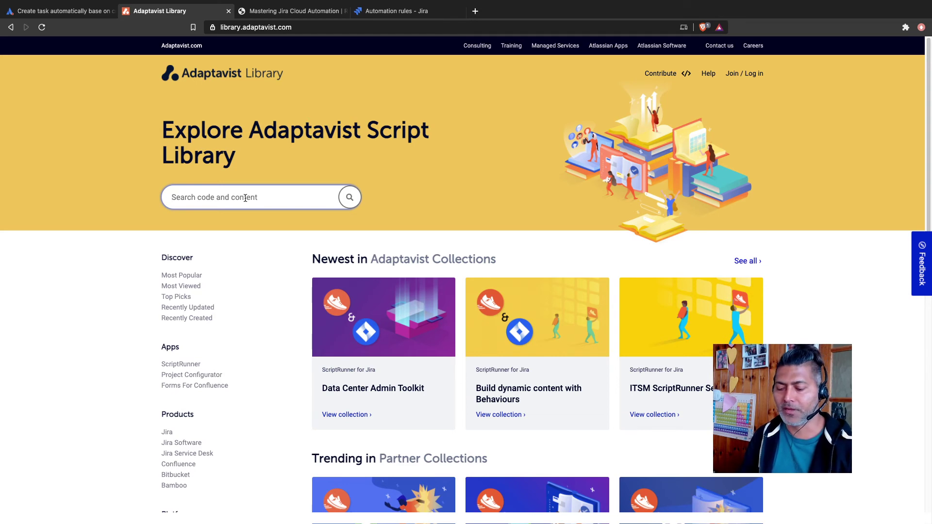
{"action": "type", "text": "creat"}
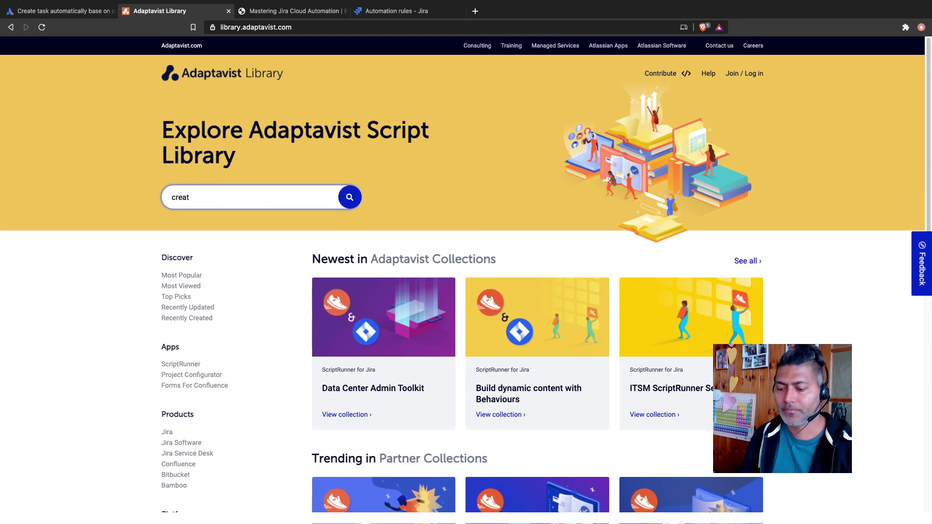
{"action": "type", "text": "e issue"}
{"action": "key", "text": "Return"}
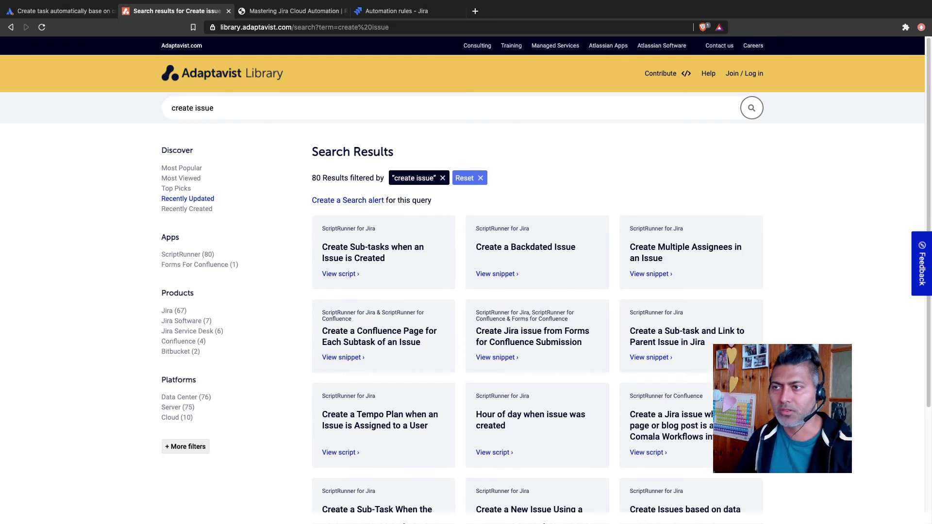
Step: Preview 'Create Sub-tasks when an Issue is Created', then filter the results to Server (75)
{"action": "left_click", "coordinate": [411, 253]}
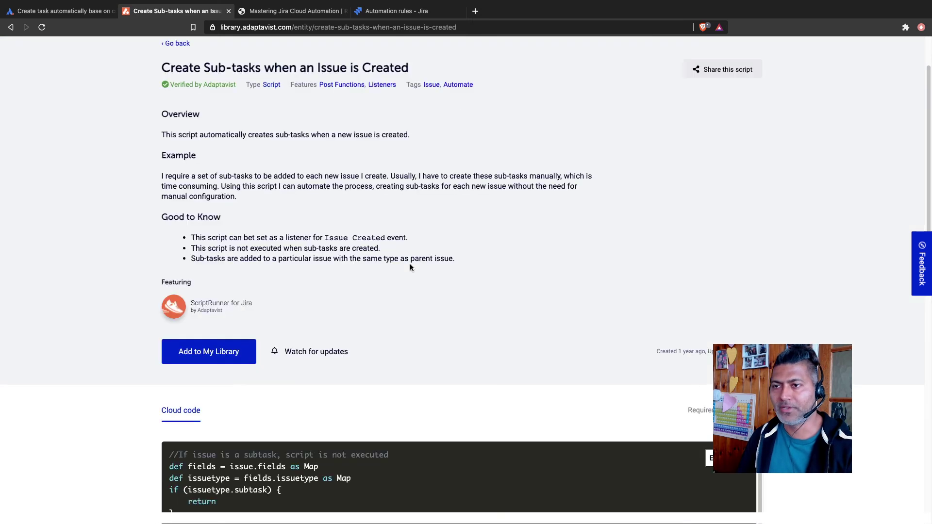
{"action": "scroll", "coordinate": [409, 265], "scroll_direction": "down", "scroll_amount": 1}
{"action": "left_click", "coordinate": [11, 27]}
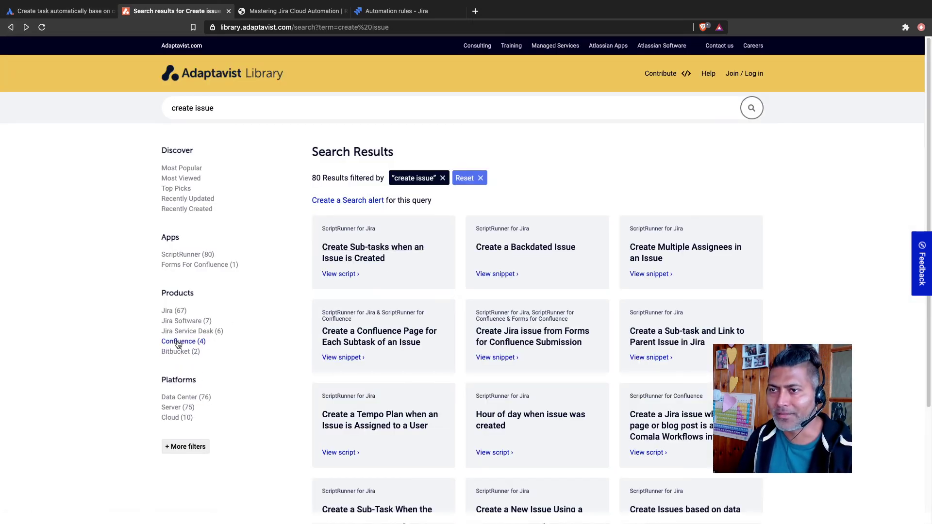
{"action": "left_click", "coordinate": [173, 412]}
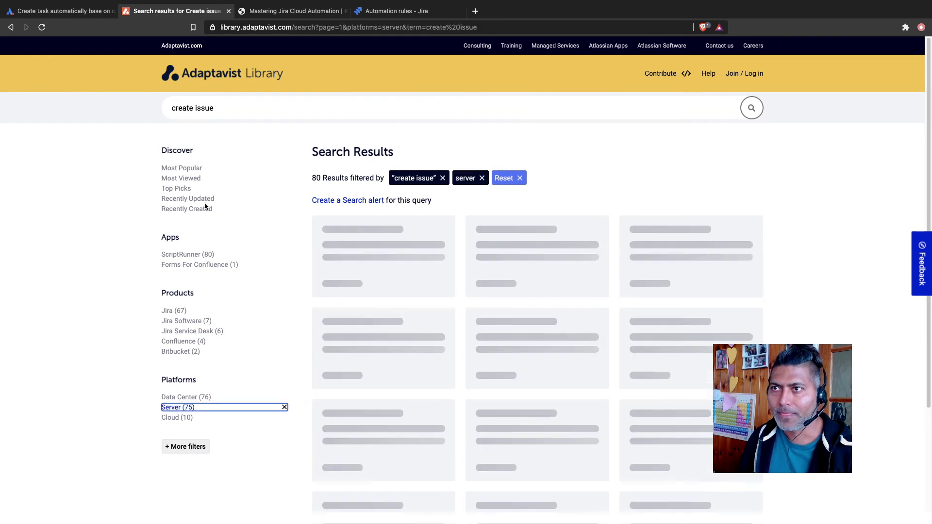
{"action": "left_click", "coordinate": [81, 15]}
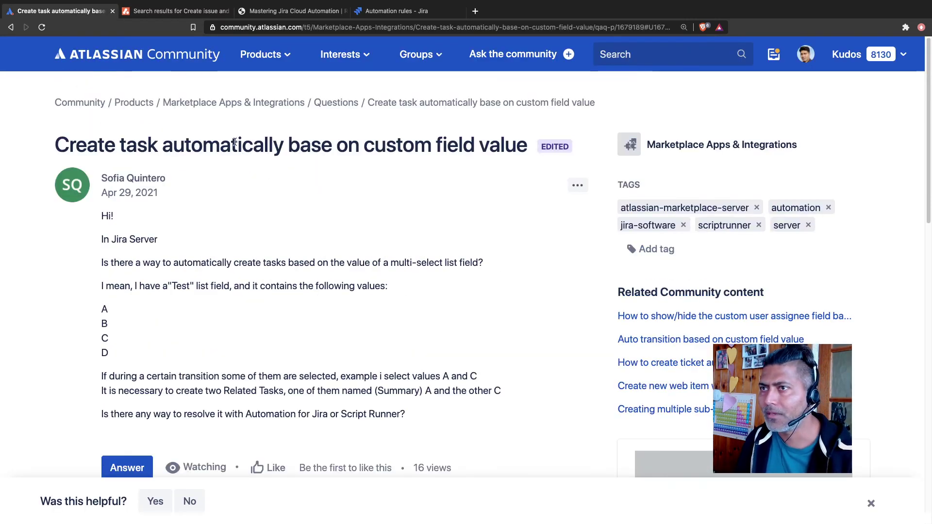
{"action": "left_click", "coordinate": [178, 15]}
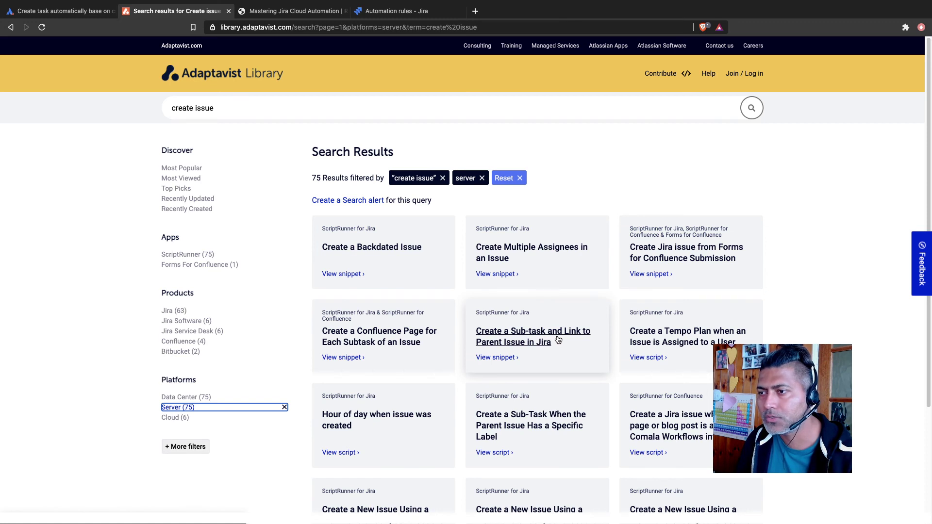
{"action": "scroll", "coordinate": [558, 340], "scroll_direction": "down", "scroll_amount": 2}
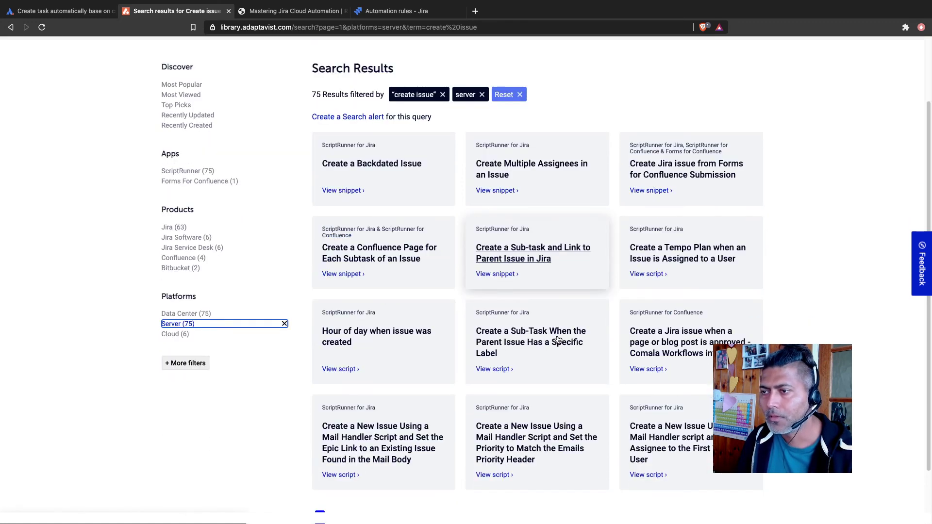
Step: Open 'Create a Sub-Task When the Parent Issue Has a Specific Label' and scroll its Server code
{"action": "left_click", "coordinate": [524, 346]}
{"action": "scroll", "coordinate": [541, 345], "scroll_direction": "down", "scroll_amount": 4}
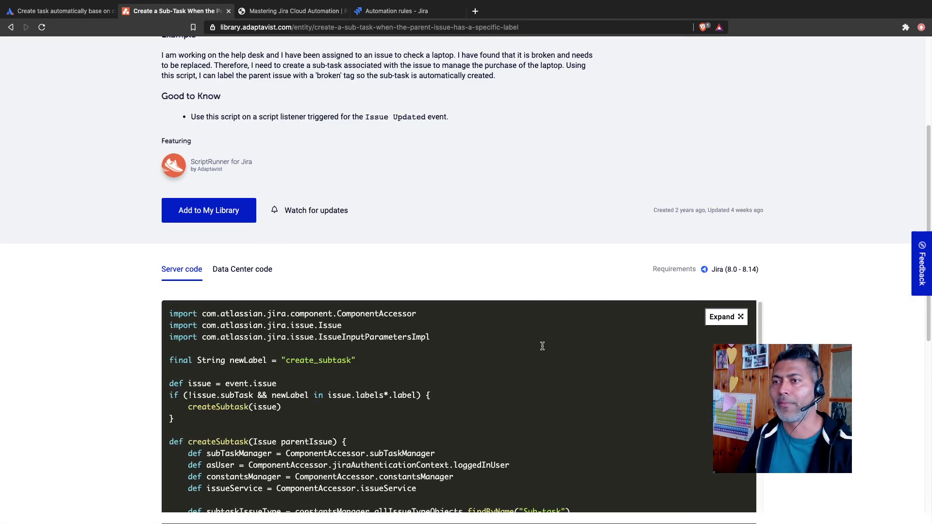
{"action": "scroll", "coordinate": [542, 346], "scroll_direction": "down", "scroll_amount": 5}
{"action": "scroll", "coordinate": [584, 244], "scroll_direction": "down", "scroll_amount": 5}
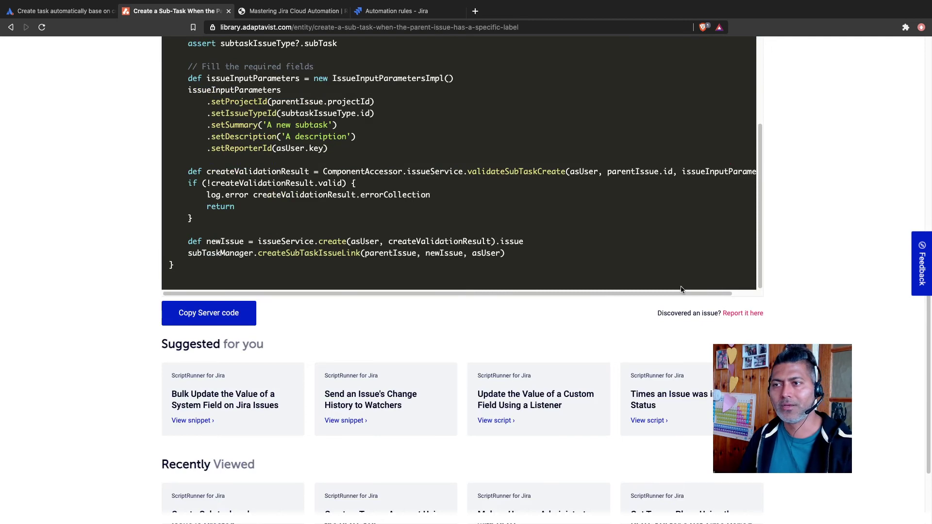
{"action": "scroll", "coordinate": [561, 256], "scroll_direction": "up", "scroll_amount": 10}
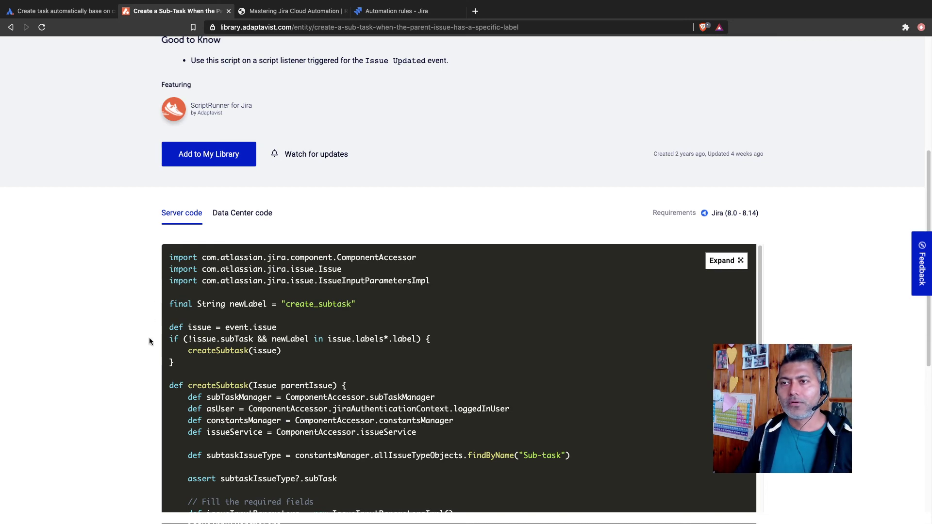
{"action": "scroll", "coordinate": [125, 340], "scroll_direction": "down", "scroll_amount": 6}
{"action": "scroll", "coordinate": [124, 340], "scroll_direction": "up", "scroll_amount": 4}
{"action": "scroll", "coordinate": [463, 324], "scroll_direction": "down", "scroll_amount": 2}
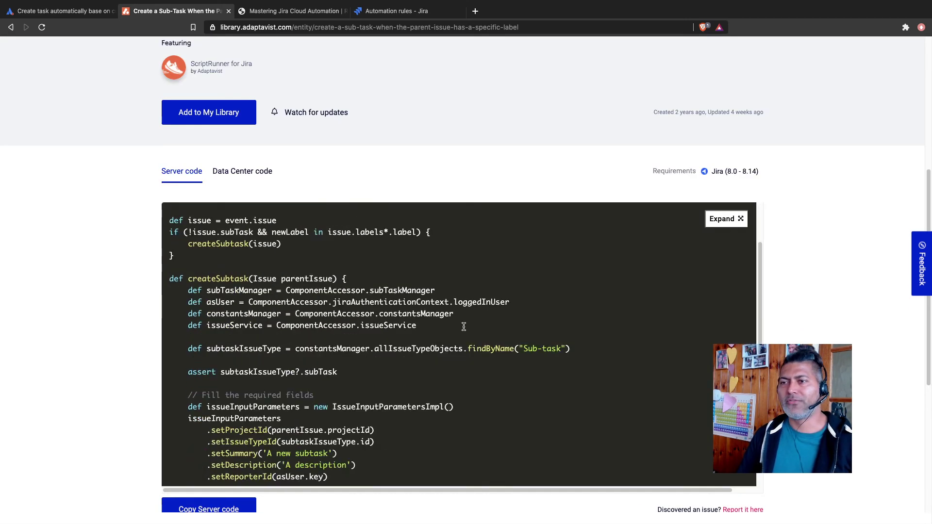
{"action": "scroll", "coordinate": [463, 327], "scroll_direction": "down", "scroll_amount": 1}
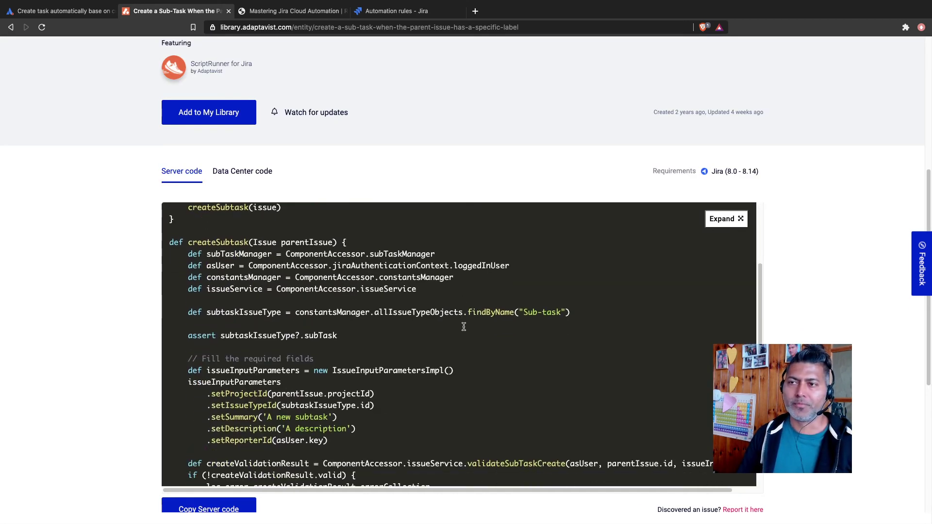
Step: Highlight the createSubtask function, the label check and the createSubtask(issue) call
{"action": "left_click_drag", "start_coordinate": [169, 242], "coordinate": [394, 335]}
{"action": "scroll", "coordinate": [400, 362], "scroll_direction": "up", "scroll_amount": 4}
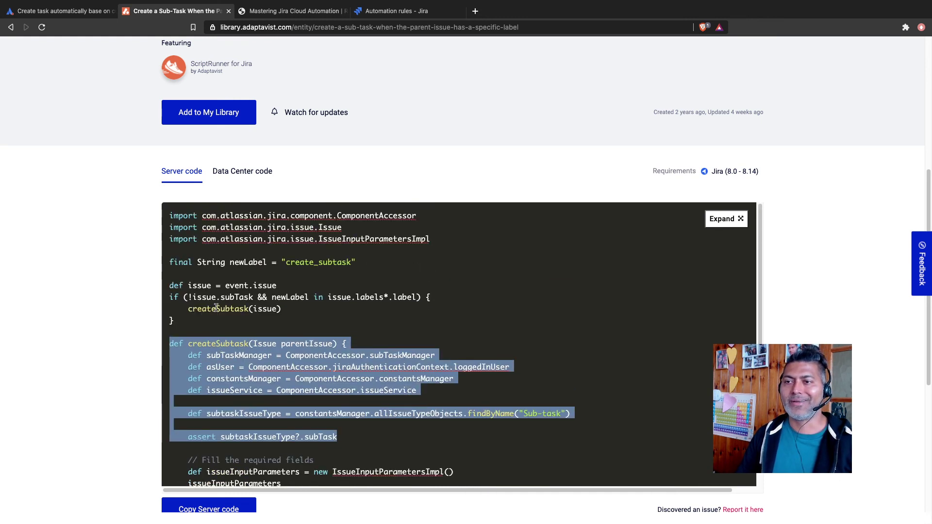
{"action": "triple_click", "coordinate": [296, 298]}
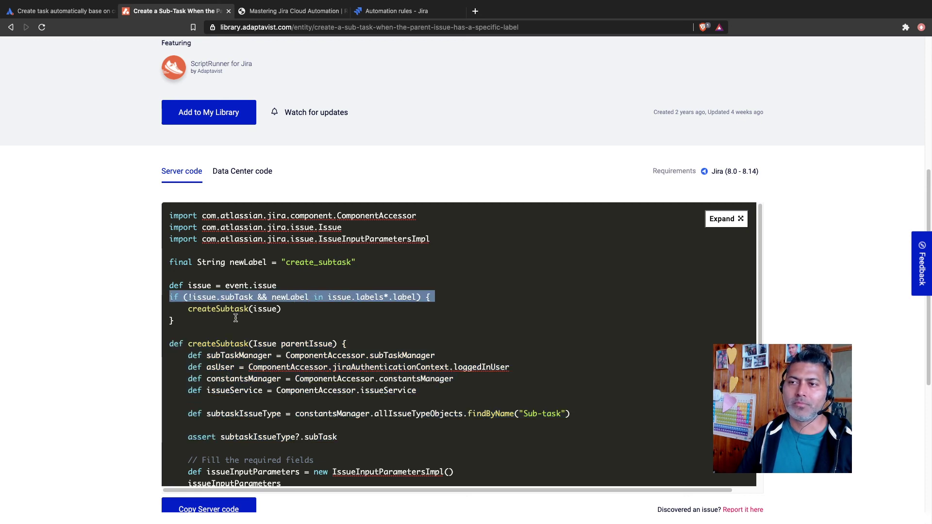
{"action": "triple_click", "coordinate": [214, 310]}
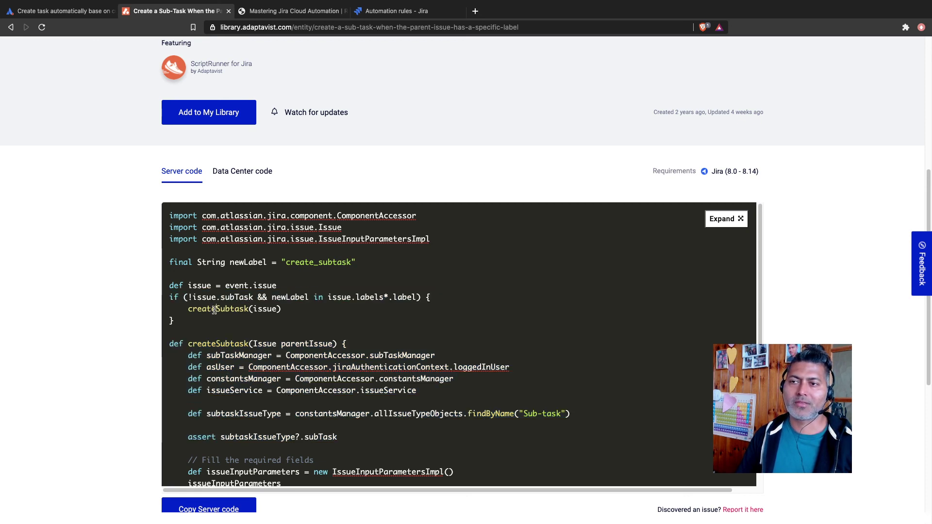
{"action": "left_click", "coordinate": [314, 308]}
{"action": "scroll", "coordinate": [122, 340], "scroll_direction": "up", "scroll_amount": 2}
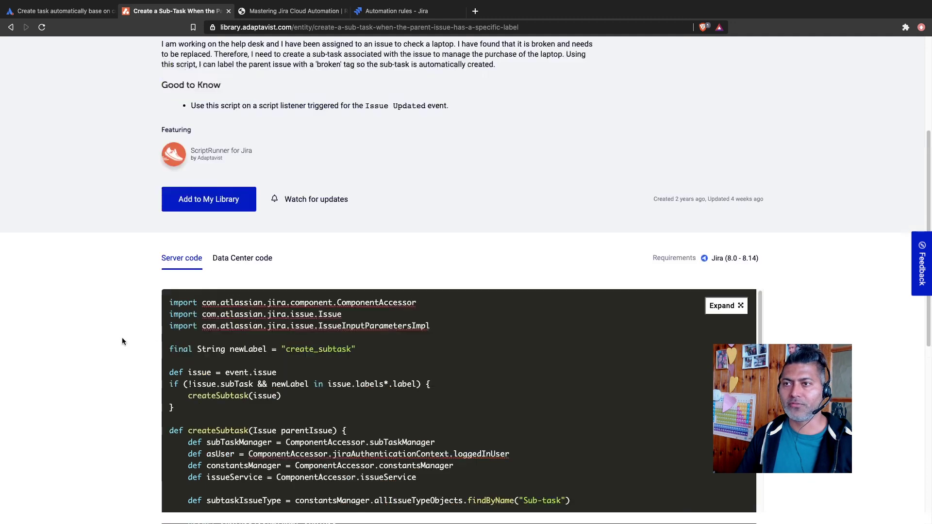
{"action": "scroll", "coordinate": [121, 341], "scroll_direction": "up", "scroll_amount": 5}
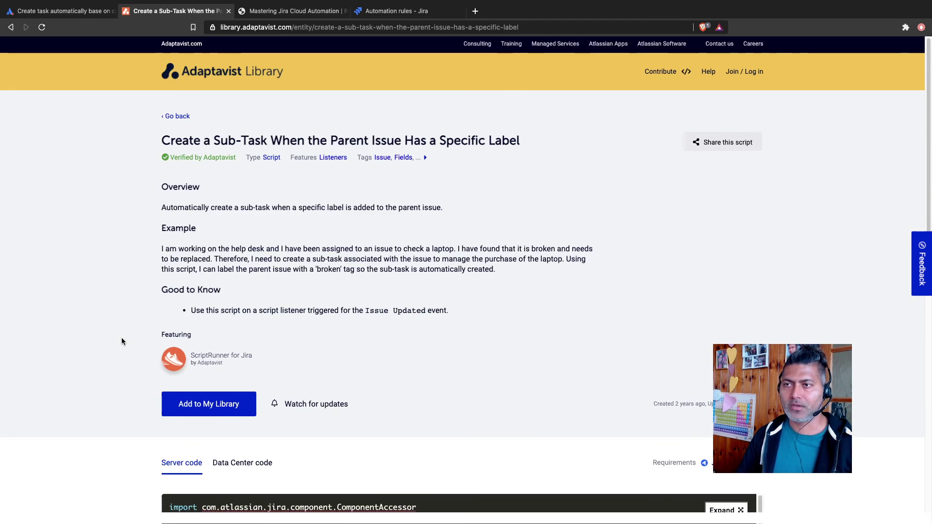
{"action": "scroll", "coordinate": [122, 341], "scroll_direction": "down", "scroll_amount": 6}
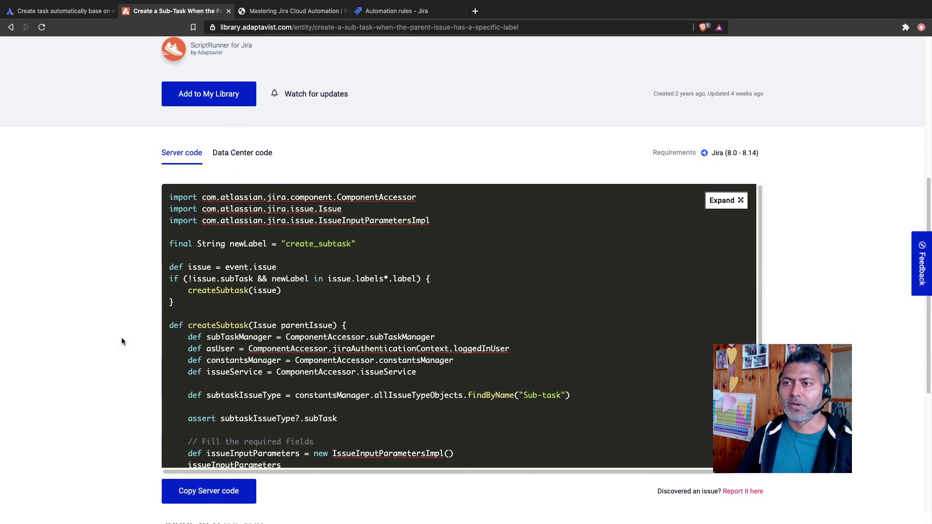
{"action": "left_click_drag", "start_coordinate": [176, 304], "coordinate": [167, 281]}
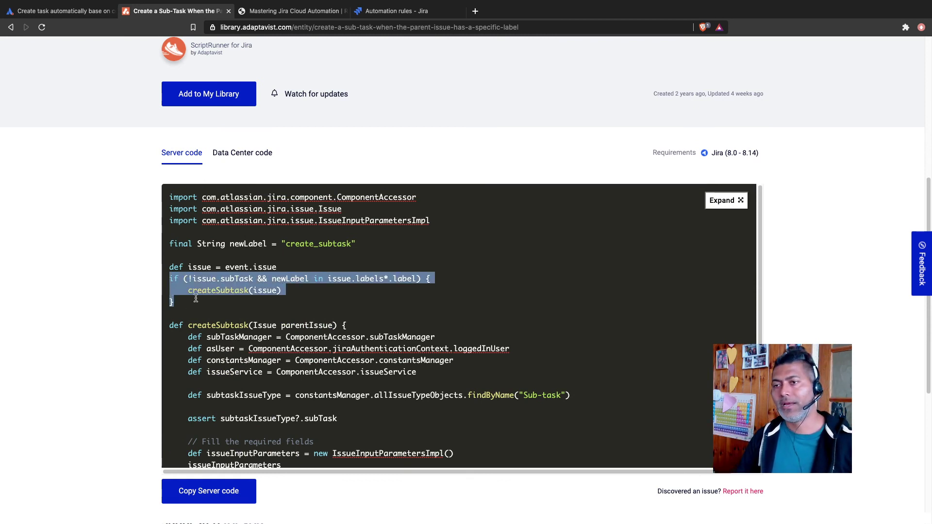
{"action": "left_click", "coordinate": [175, 303]}
Step: Highlight the createSubtask code block, then go back to the Community question
{"action": "left_click_drag", "start_coordinate": [171, 326], "coordinate": [263, 395]}
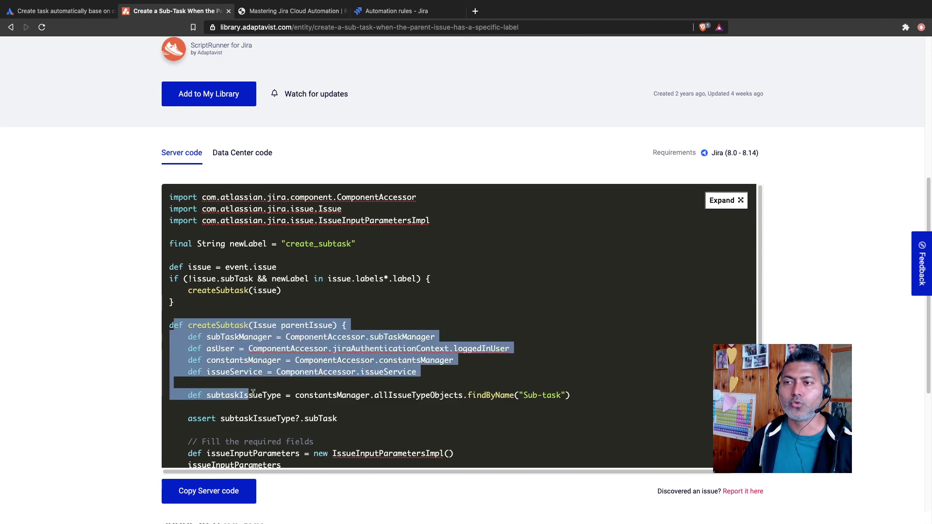
{"action": "scroll", "coordinate": [260, 399], "scroll_direction": "down", "scroll_amount": 5}
{"action": "scroll", "coordinate": [261, 399], "scroll_direction": "up", "scroll_amount": 5}
{"action": "scroll", "coordinate": [261, 399], "scroll_direction": "up", "scroll_amount": 1}
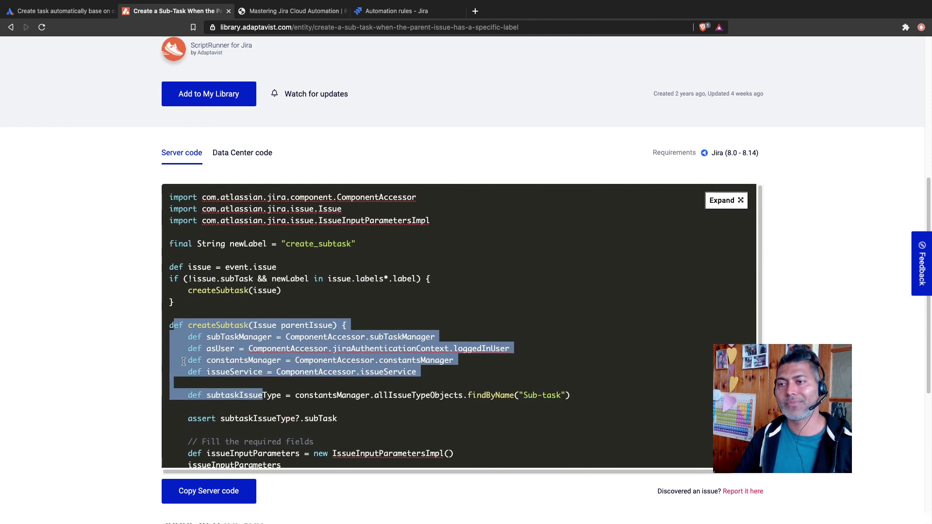
{"action": "left_click", "coordinate": [220, 337]}
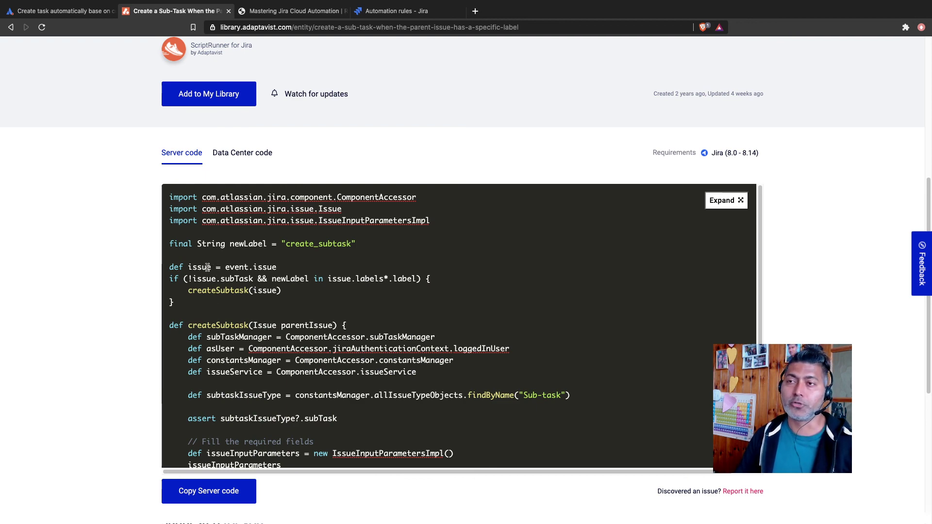
{"action": "left_click", "coordinate": [57, 11]}
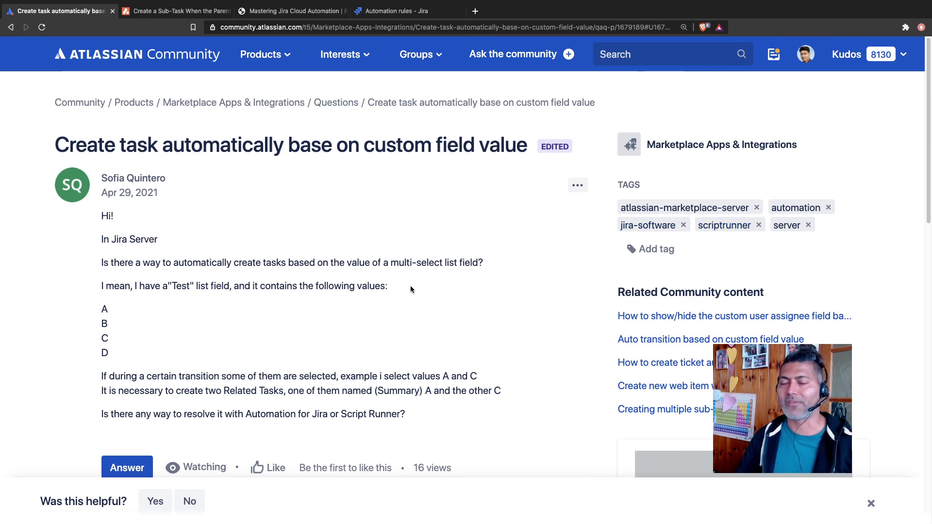
{"action": "scroll", "coordinate": [410, 290], "scroll_direction": "down", "scroll_amount": 1}
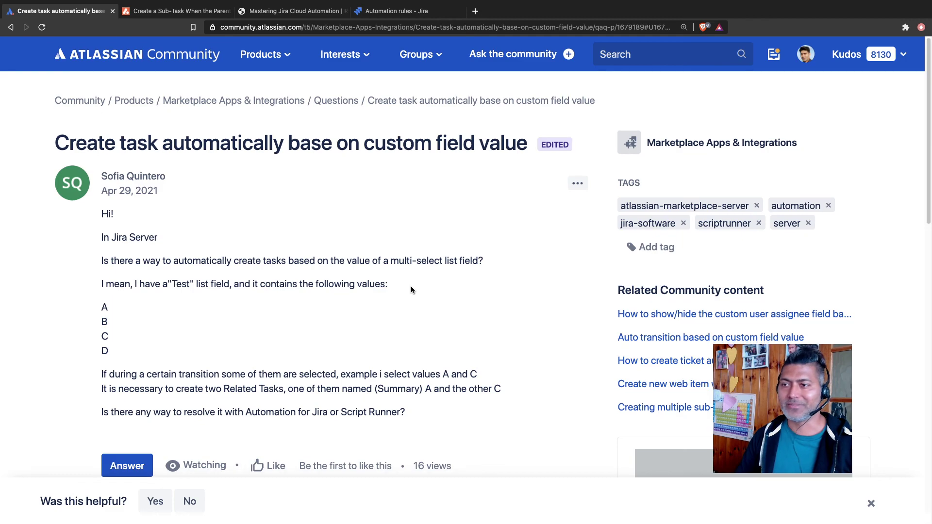